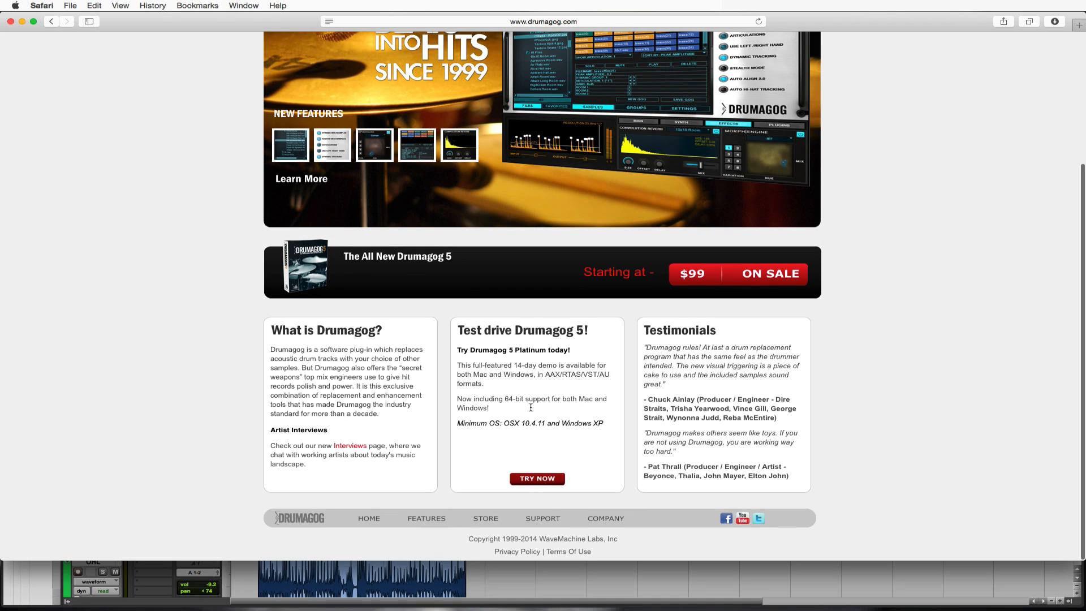
# Step: On drumagog.com, open the 'Test drive Drumagog 5!' demo download page via TRY NOW
pyautogui.click(538, 480)
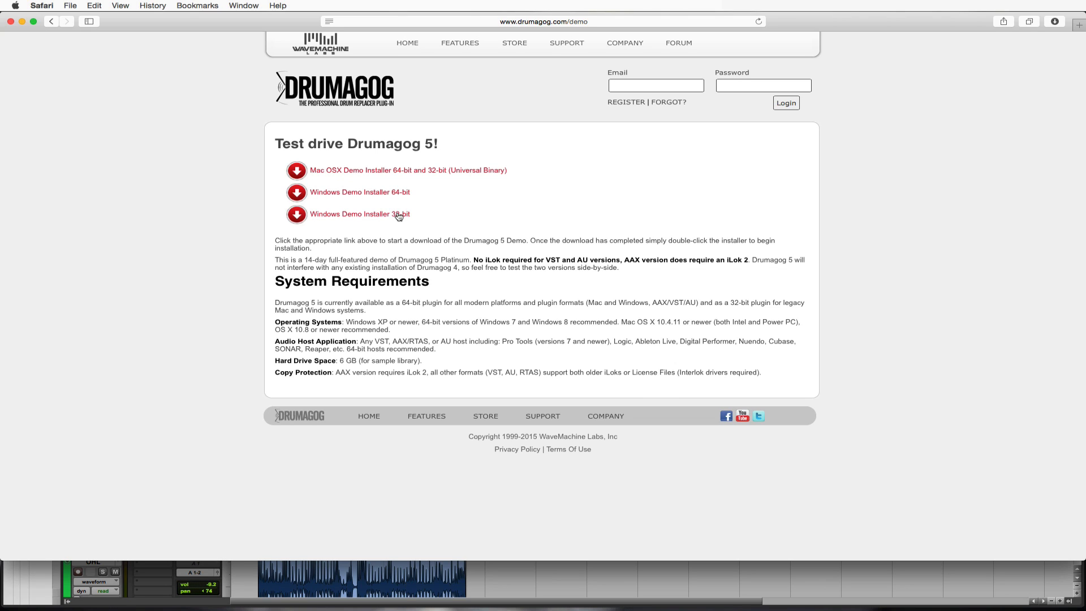
# Step: Download the Mac OSX Demo Installer 64-bit and 32-bit (Universal Binary)
pyautogui.click(333, 172)
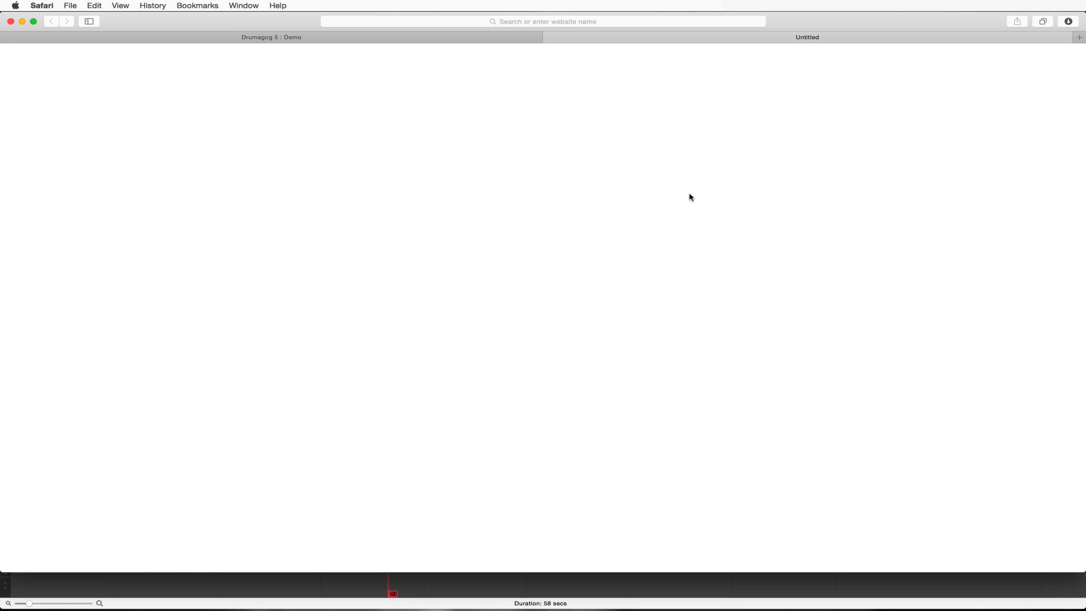
# Step: Mount Install+Drumagog+5+Demo.dmg from Safari's downloads and select Install Drumagog Demo.pkg
pyautogui.click(1069, 22)
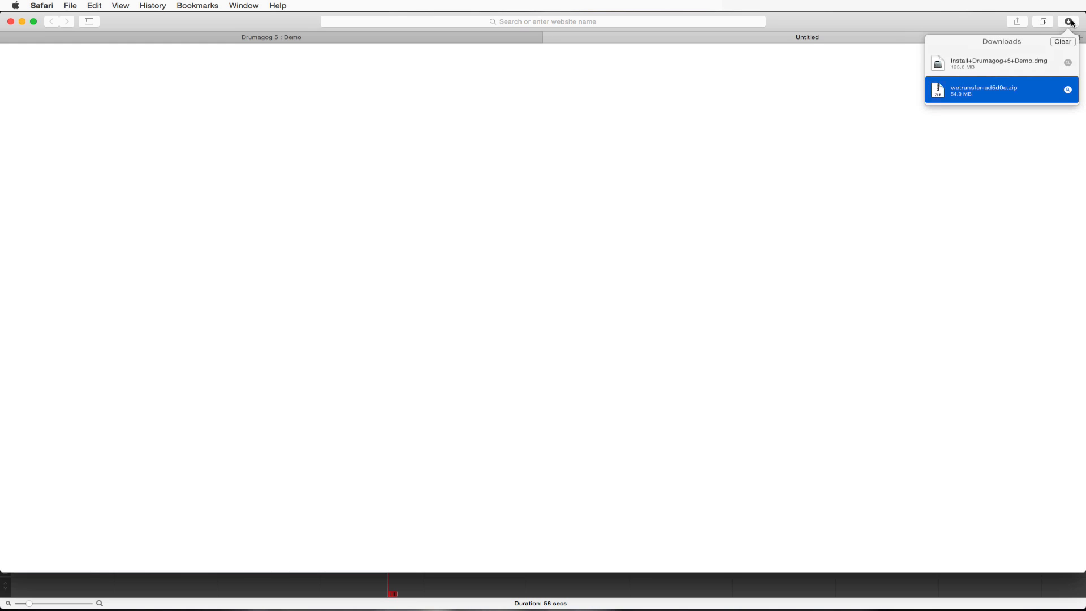
pyautogui.doubleClick(1001, 68)
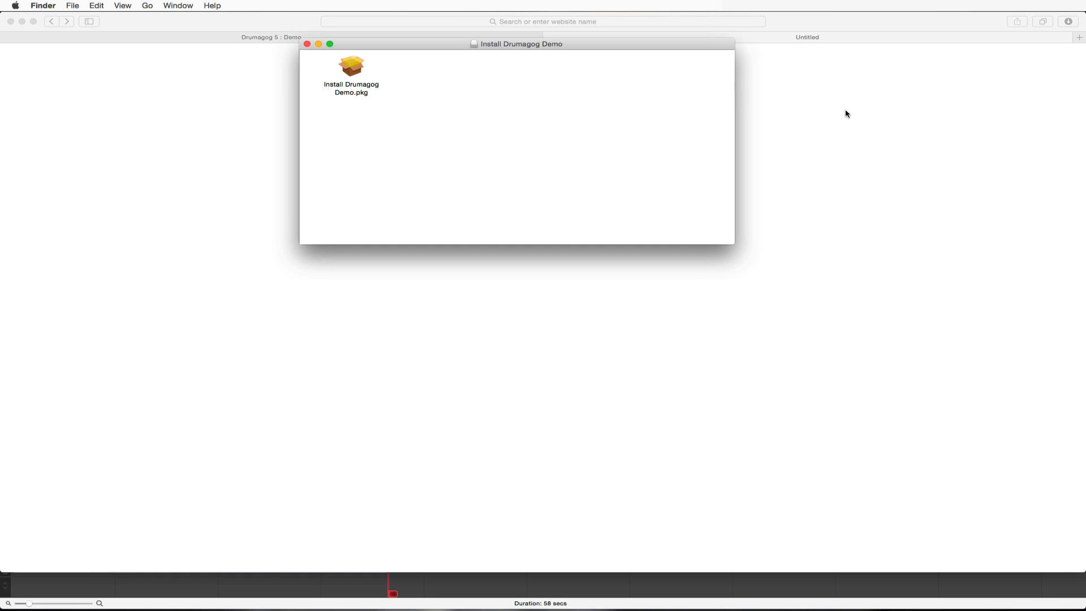
pyautogui.click(349, 67)
# Step: Install Drumagog Demo v5.21 on Macintosh HD, agreeing to the licence and entering the admin password
pyautogui.doubleClick(349, 67)
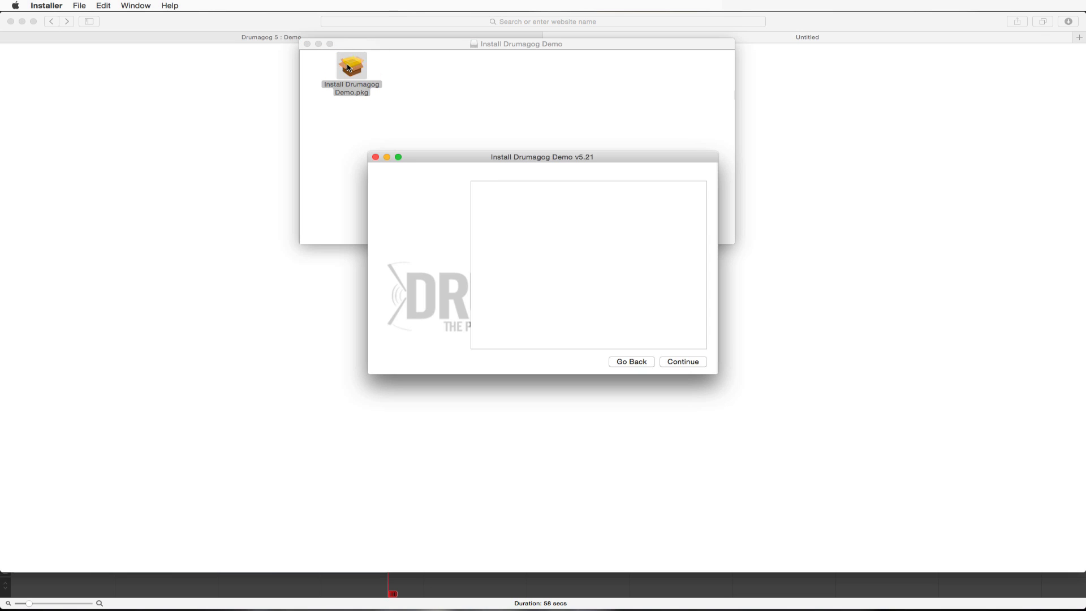
pyautogui.click(693, 364)
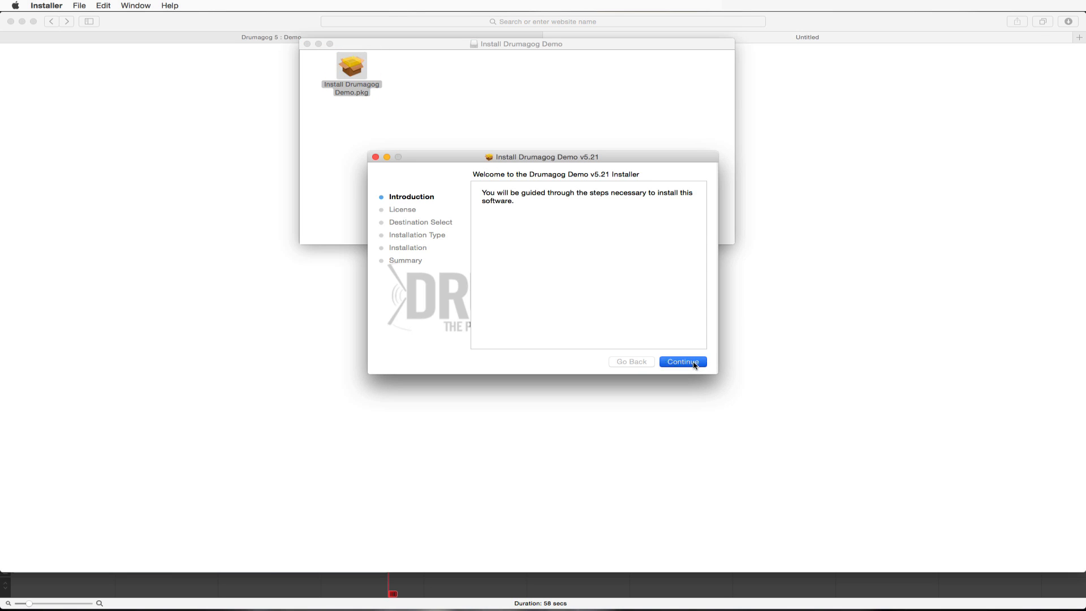
pyautogui.click(693, 363)
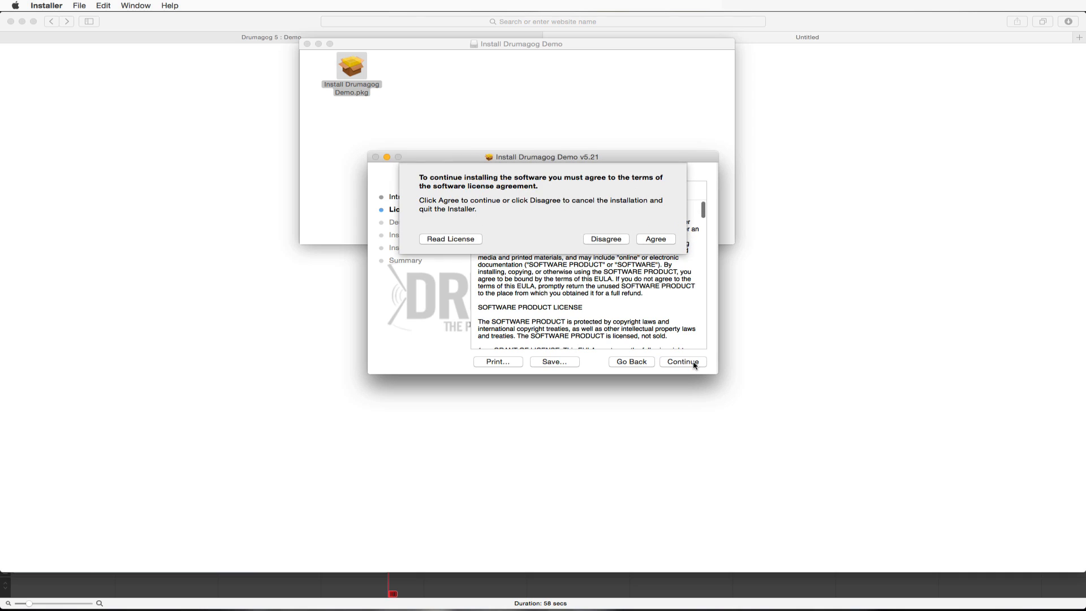
pyautogui.click(659, 243)
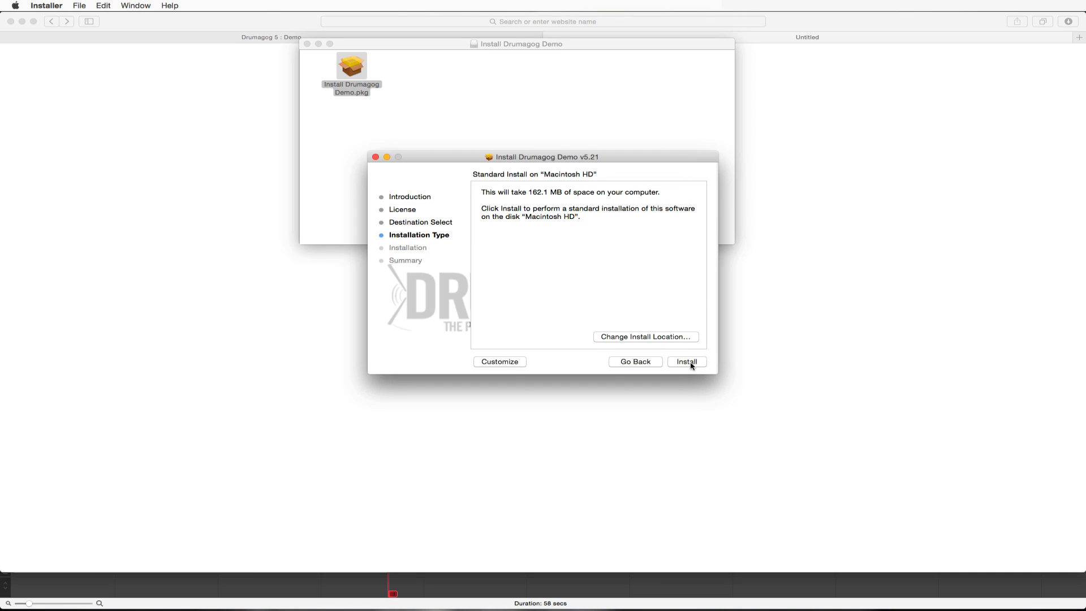
pyautogui.click(692, 365)
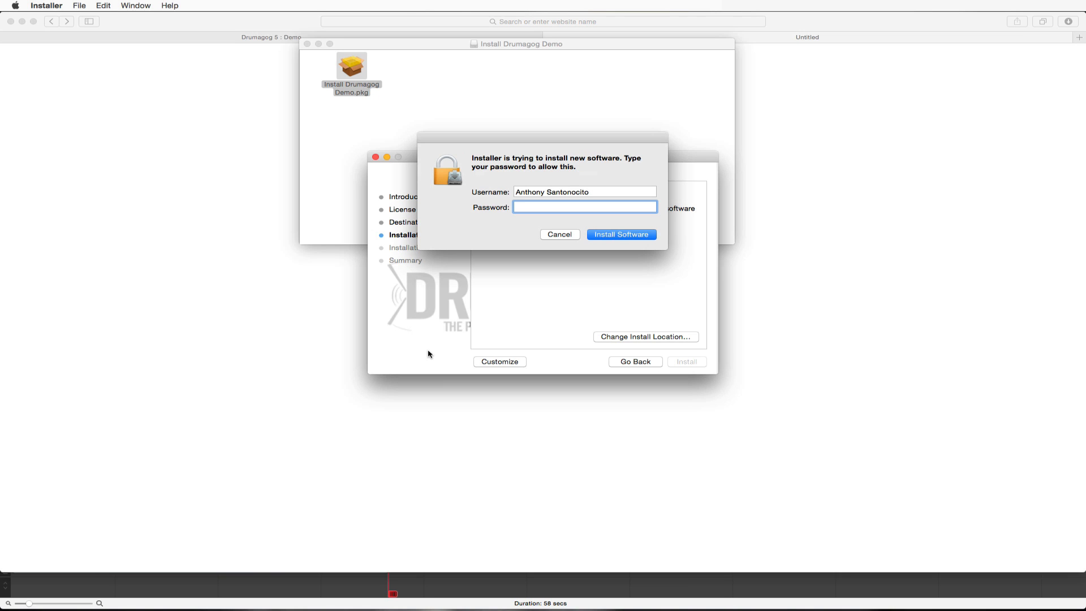
pyautogui.write('••••••••')
pyautogui.press('Return')
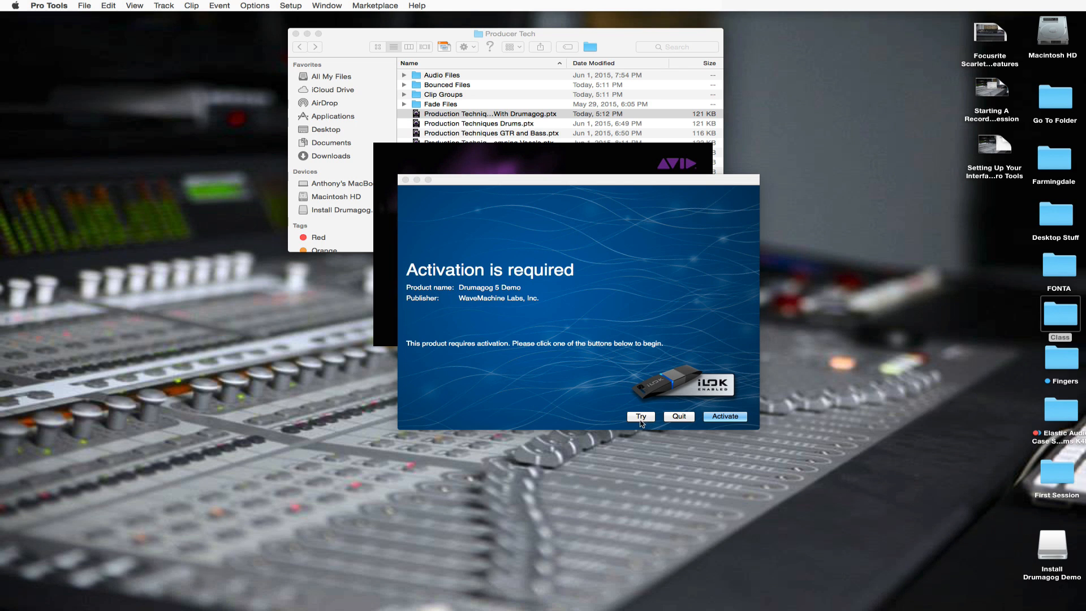
# Step: Choose the Drumagog 5 Demo trial and sign in with the iLok account user ID and password
pyautogui.click(644, 418)
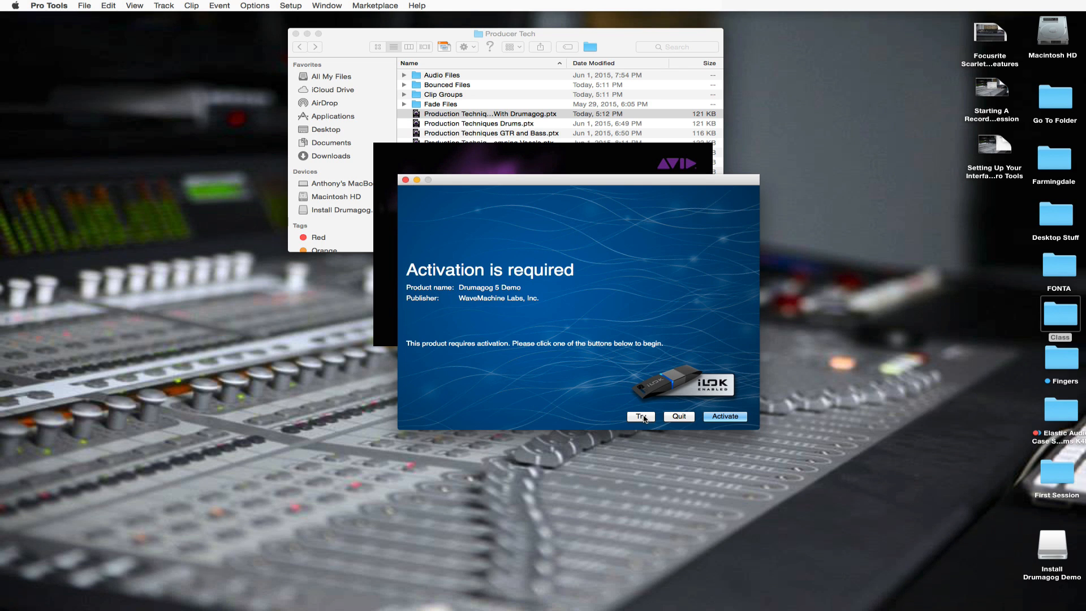
pyautogui.click(641, 416)
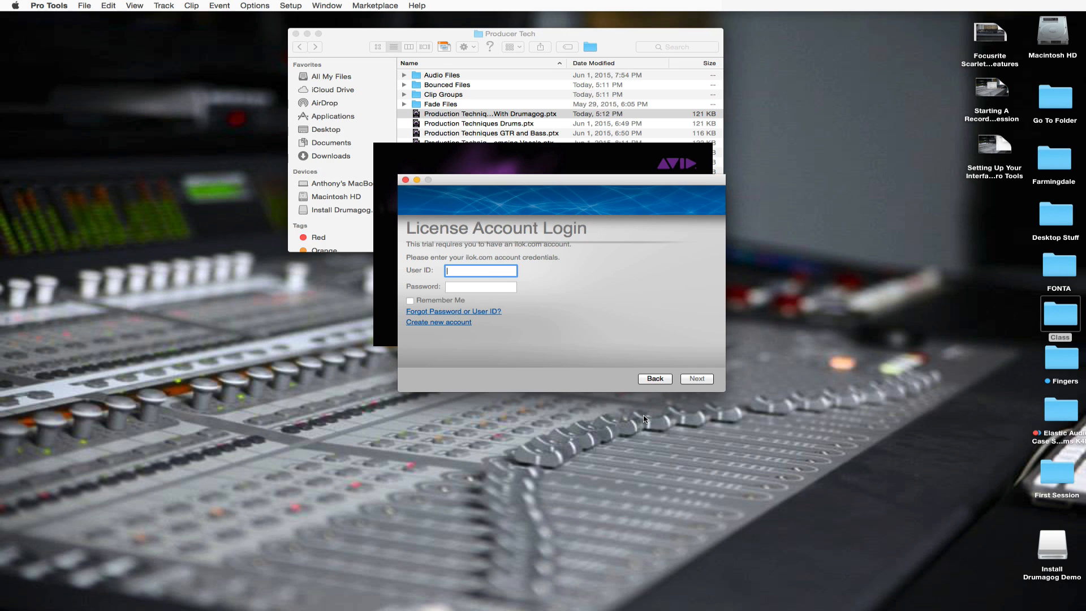
pyautogui.write('asantono')
pyautogui.press('Tab')
pyautogui.write('••••••')
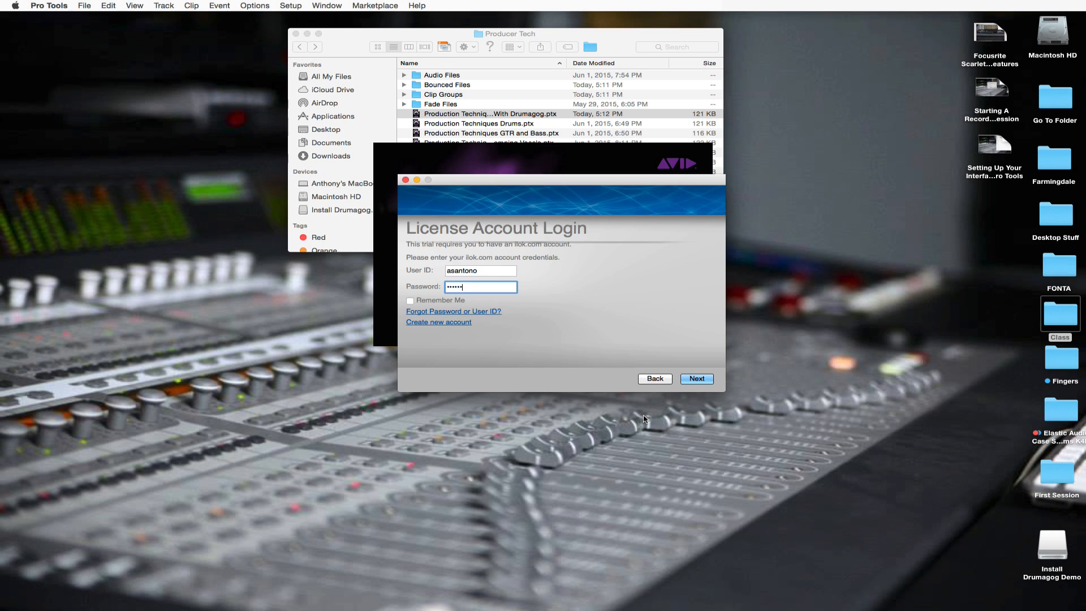
pyautogui.press('Return')
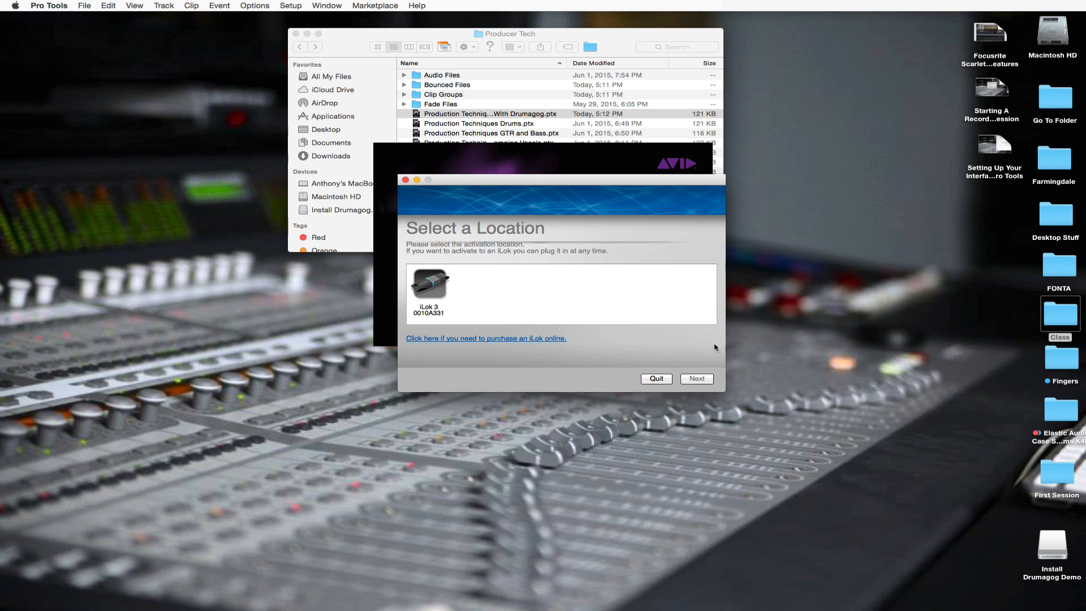
# Step: Activate the trial licence onto the iLok 3 device and finish the wizard
pyautogui.click(438, 289)
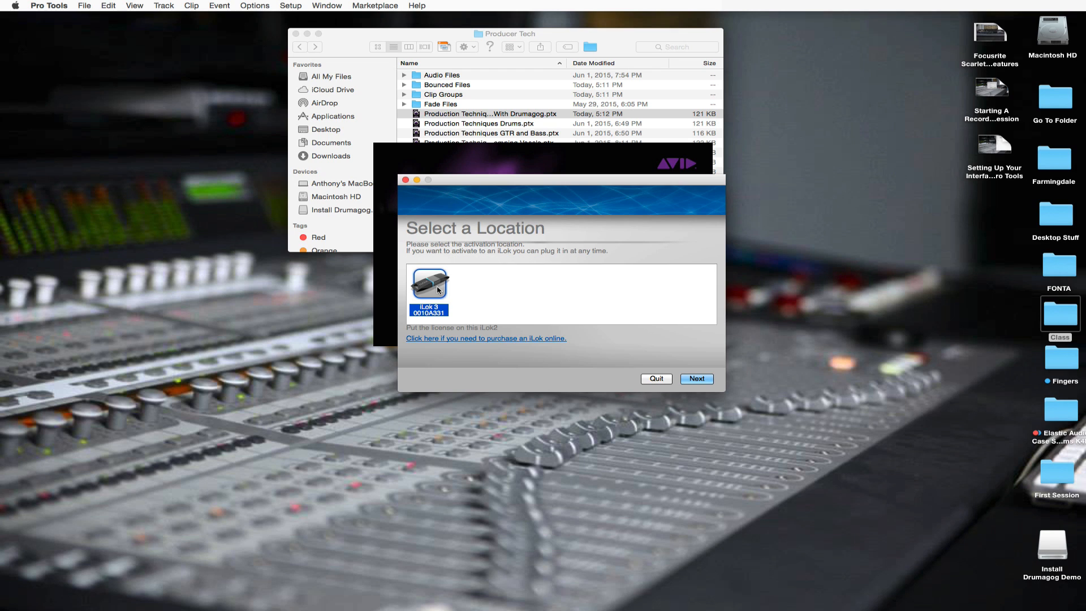
pyautogui.click(690, 379)
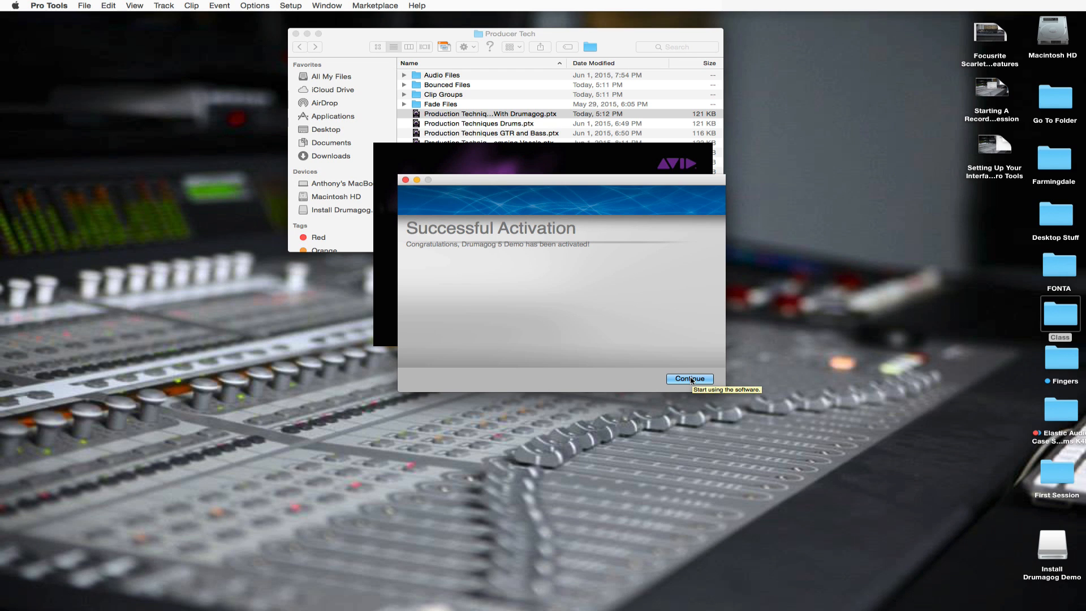
pyautogui.click(690, 379)
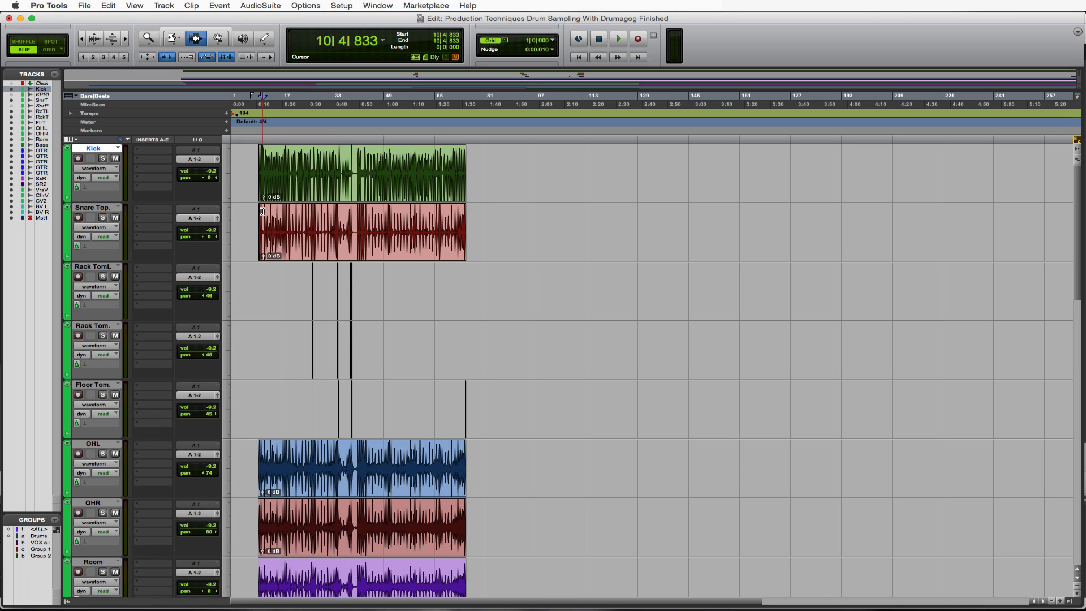
# Step: Solo the Kick track, play it back to hear the kick, then stop playback
pyautogui.click(102, 158)
pyautogui.press('space')
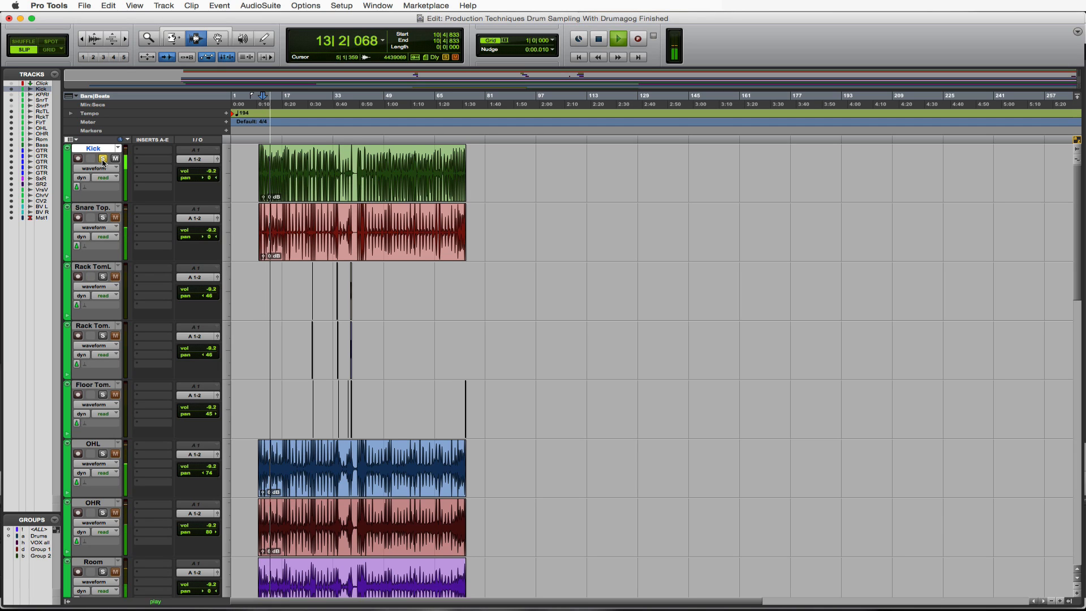
pyautogui.press('space')
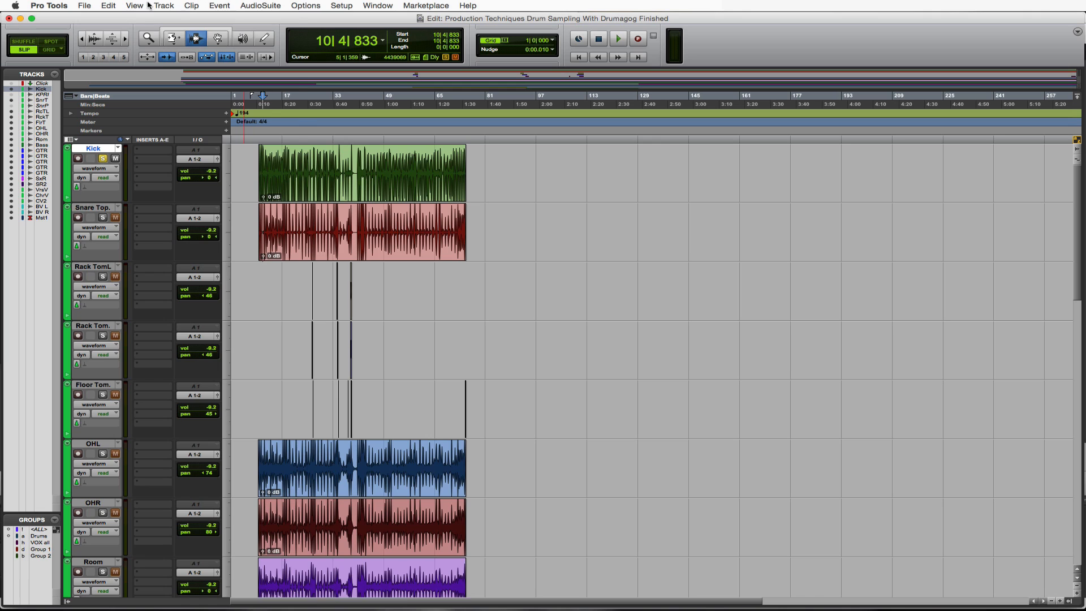
# Step: Create one new mono audio track below Kick and rename it 'Kick Gogs'
pyautogui.click(165, 7)
pyautogui.click(171, 18)
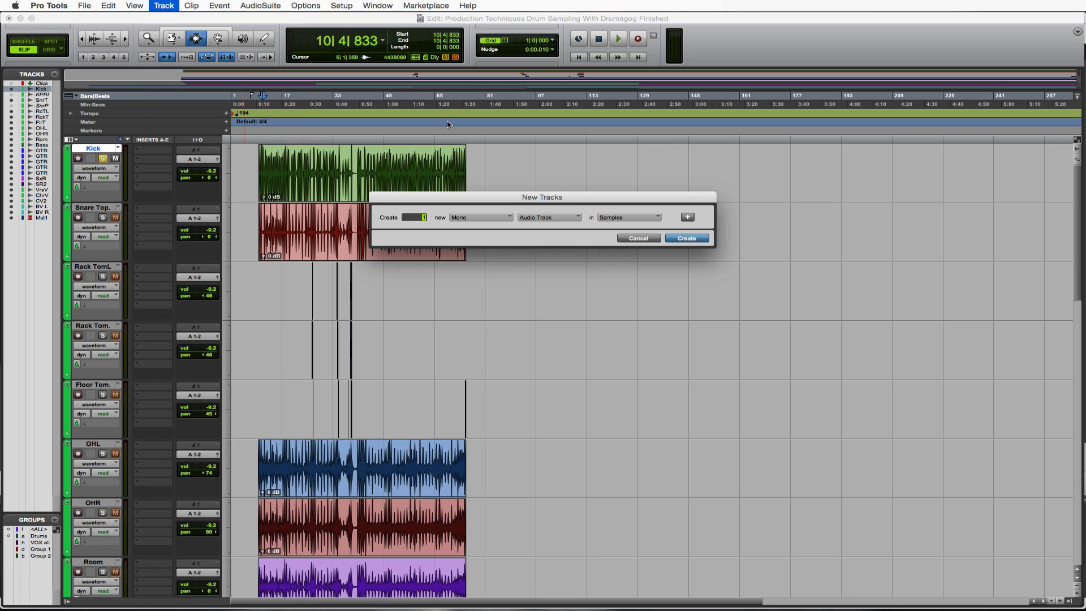
pyautogui.click(697, 241)
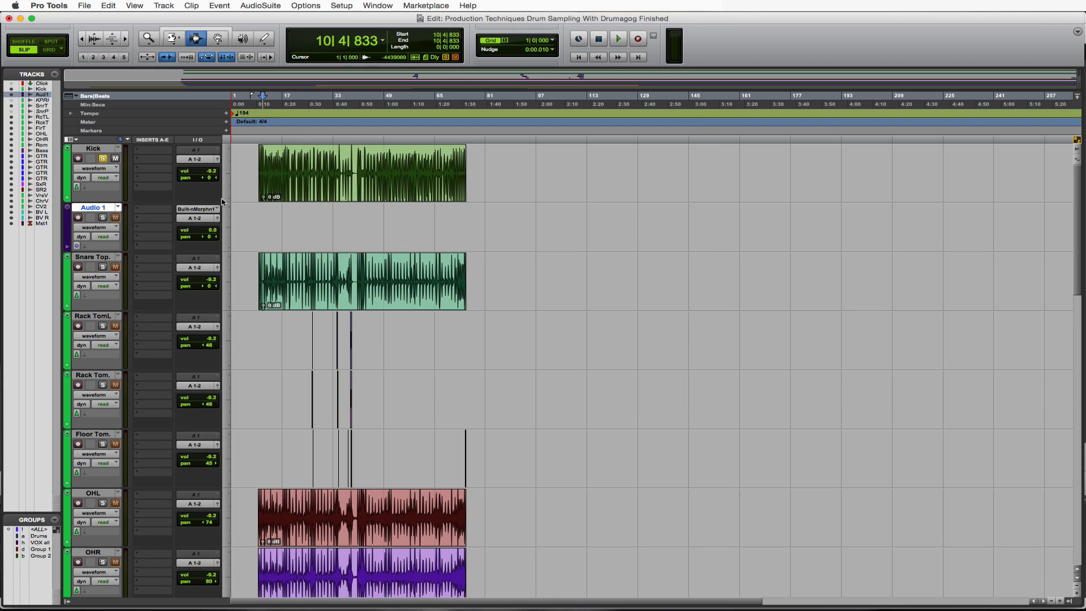
pyautogui.doubleClick(97, 208)
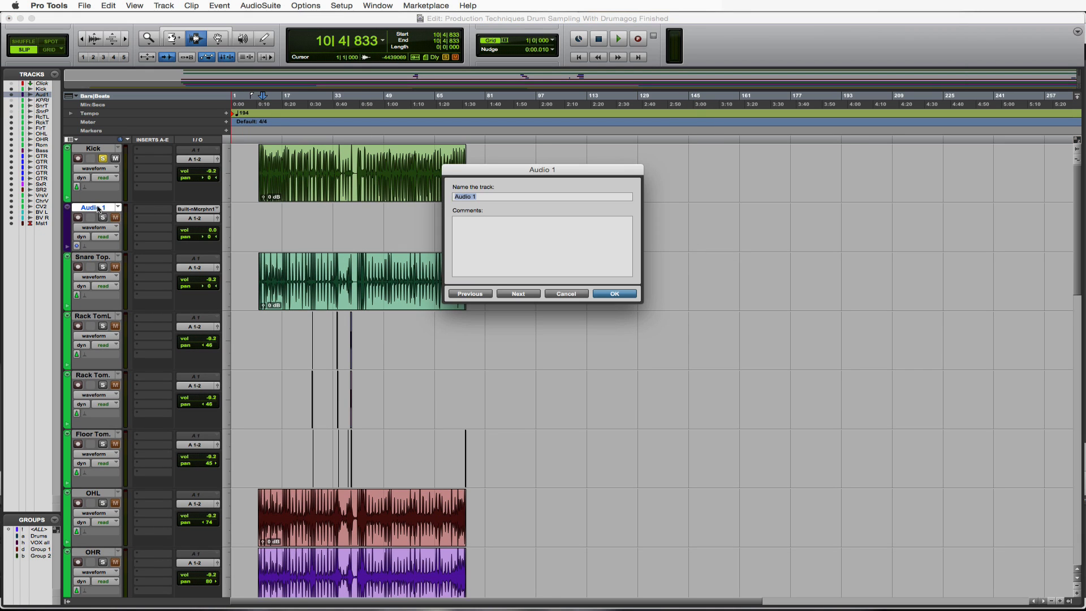
pyautogui.write('Kick Gogs')
pyautogui.press('Return')
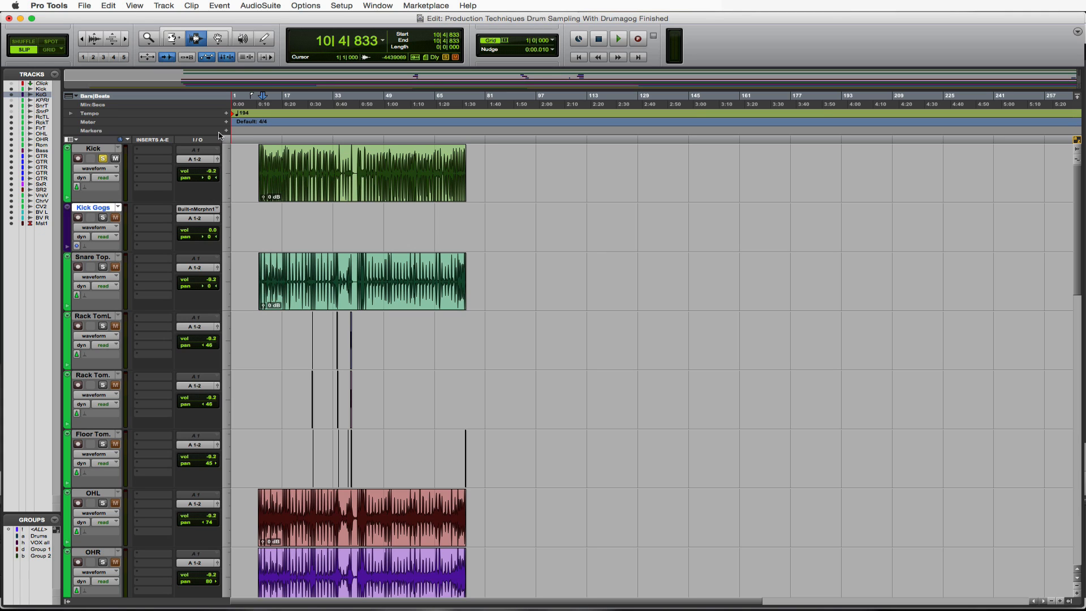
# Step: Route the Kick track's output to Bus 1 (Mono)
pyautogui.click(199, 161)
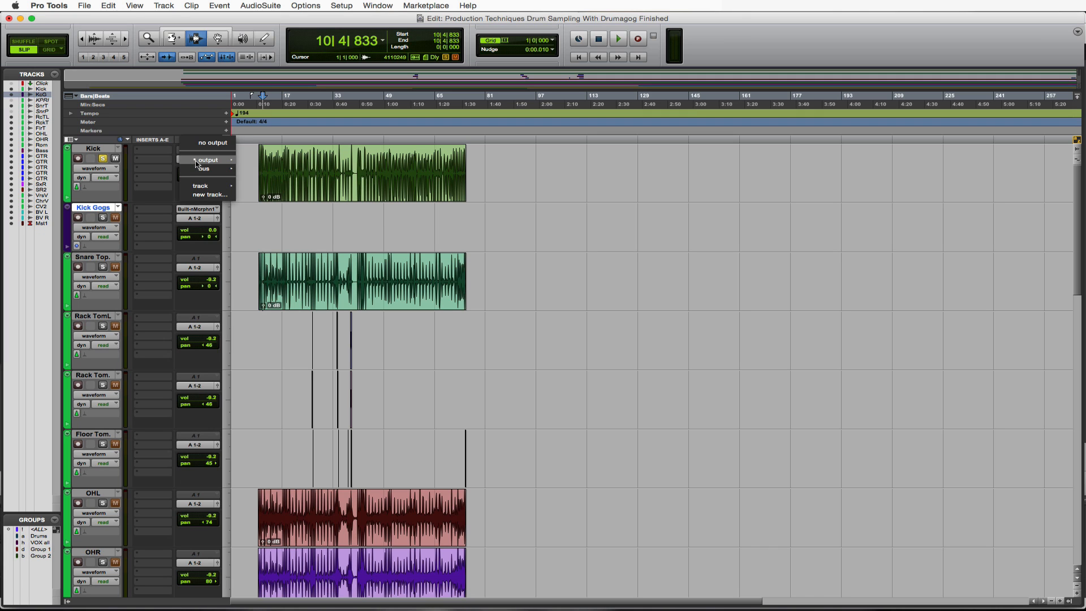
pyautogui.moveTo(201, 169)
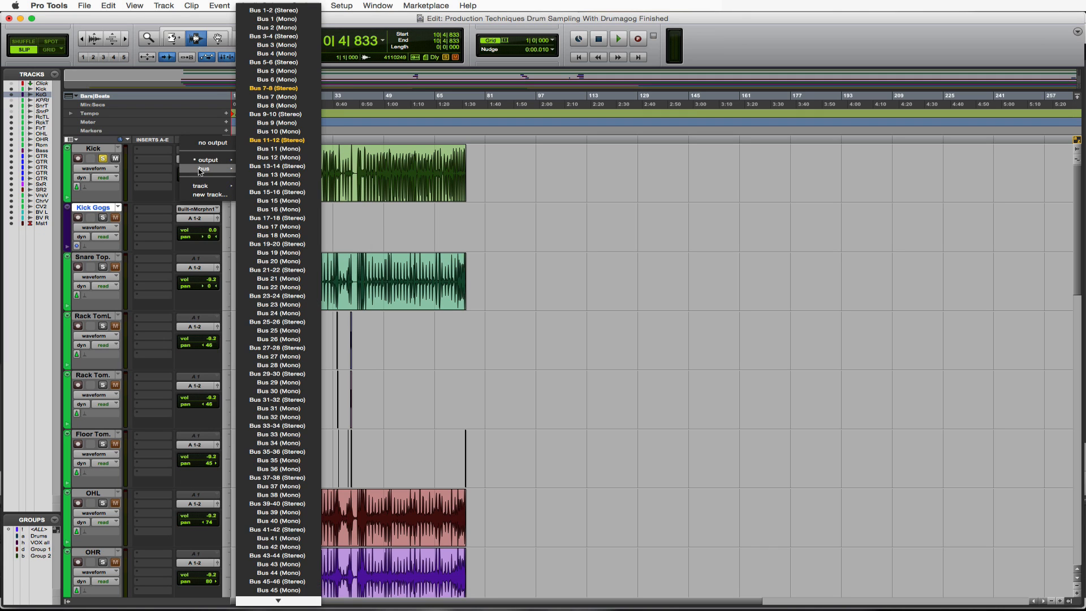
pyautogui.click(271, 20)
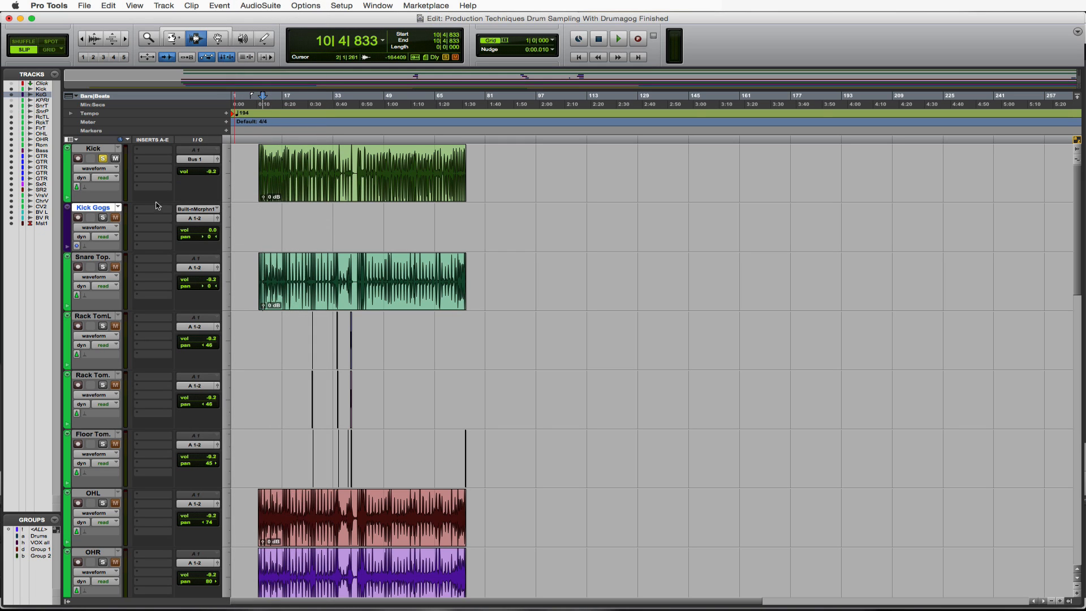
# Step: Set the Kick Gogs input to Bus 1 (Mono), then solo and record-arm Kick Gogs
pyautogui.click(212, 210)
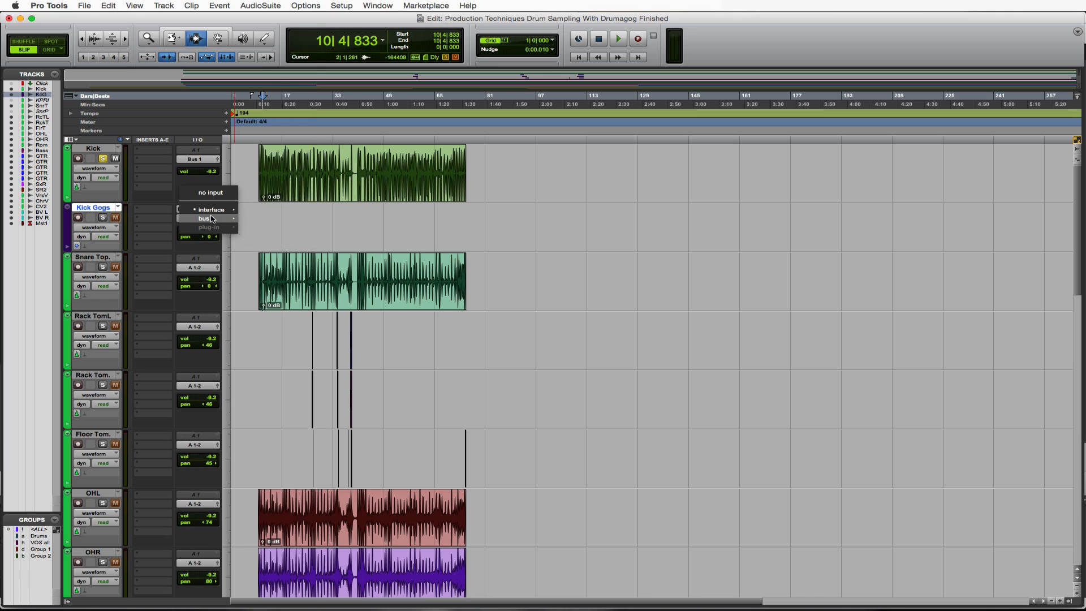
pyautogui.moveTo(214, 218)
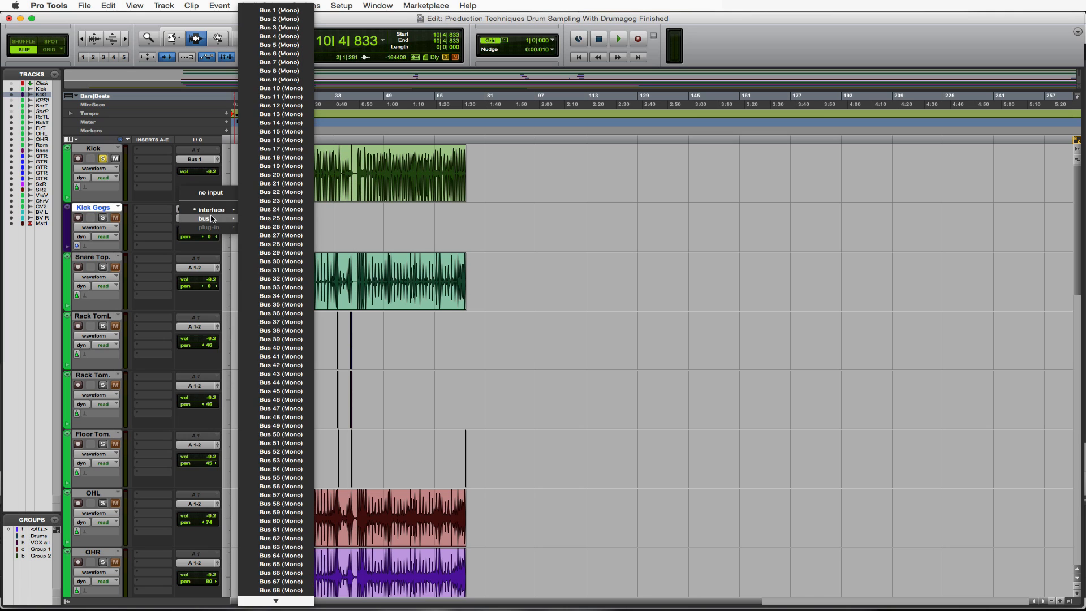
pyautogui.click(278, 10)
pyautogui.click(103, 218)
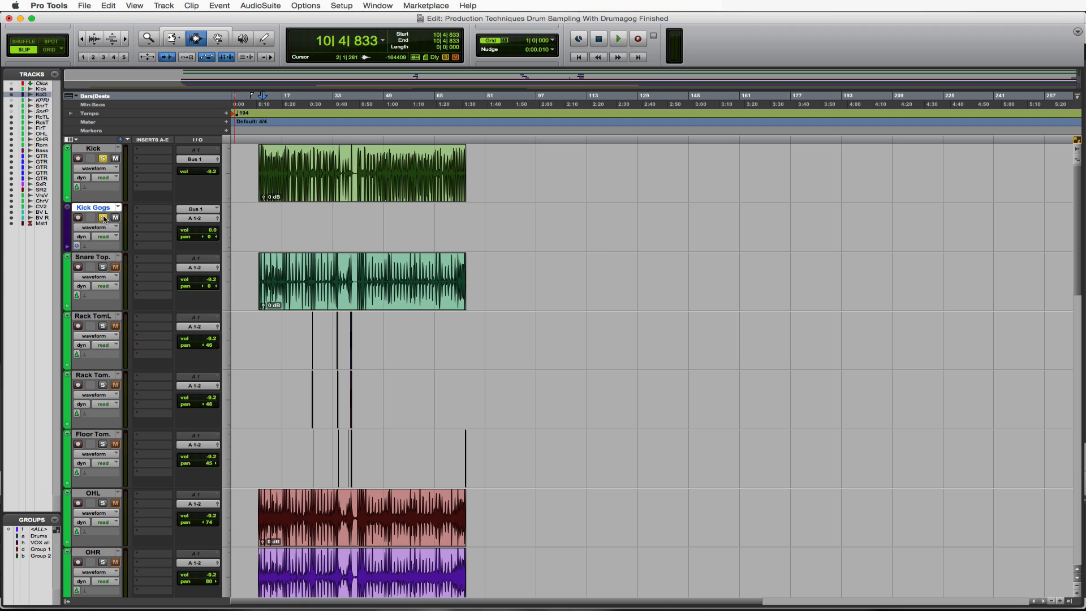
pyautogui.click(78, 218)
# Step: Insert Drumagog 5 (mono) from plug-in > Other into the Kick track's first insert slot
pyautogui.click(143, 153)
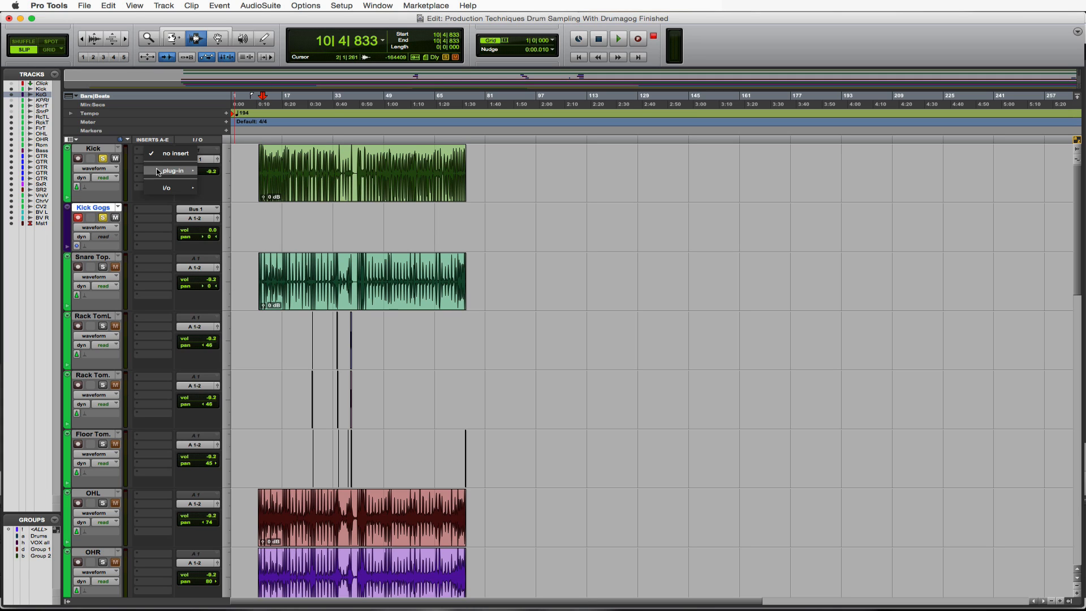
pyautogui.moveTo(159, 171)
pyautogui.moveTo(240, 261)
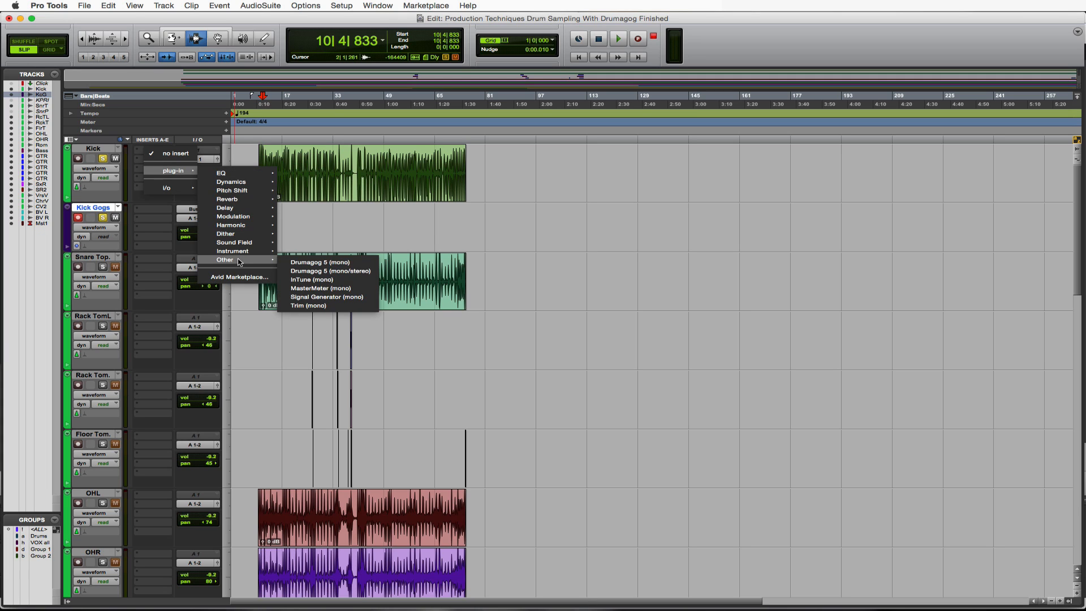
pyautogui.click(338, 264)
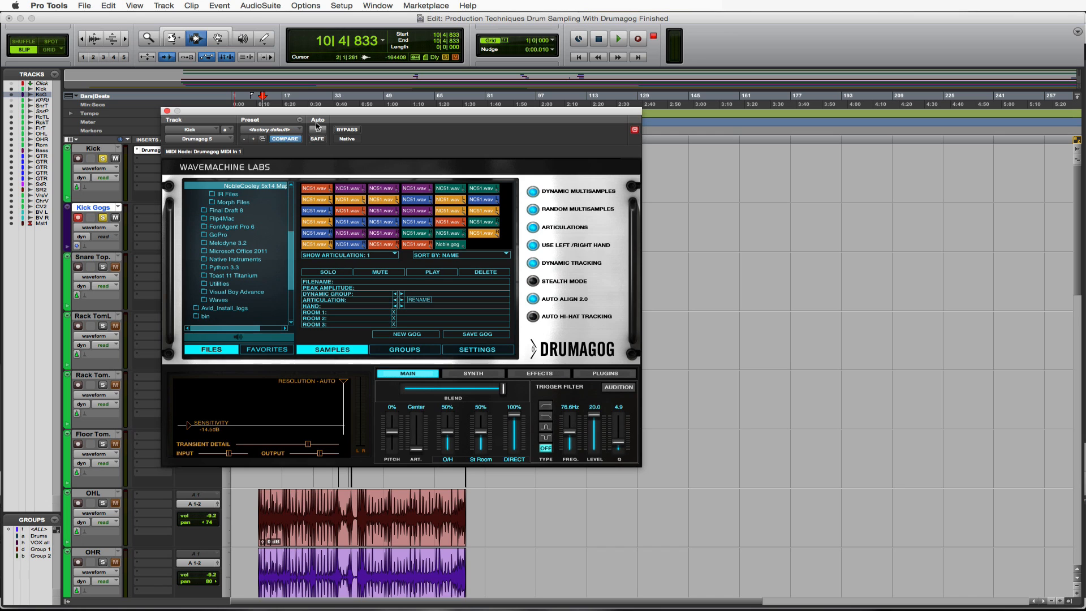
# Step: Move the Drumagog window right to uncover the tracks and load DW 22 Maple Kick.gog from Gog Files
pyautogui.moveTo(269, 111); pyautogui.dragTo(611, 130)
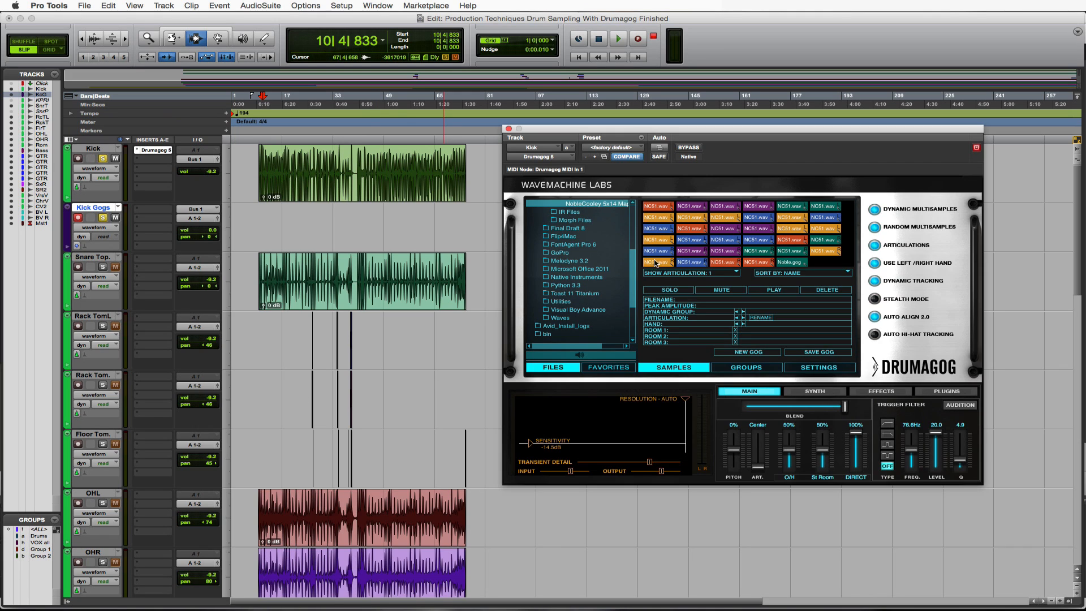
pyautogui.scroll(3, 552, 276)
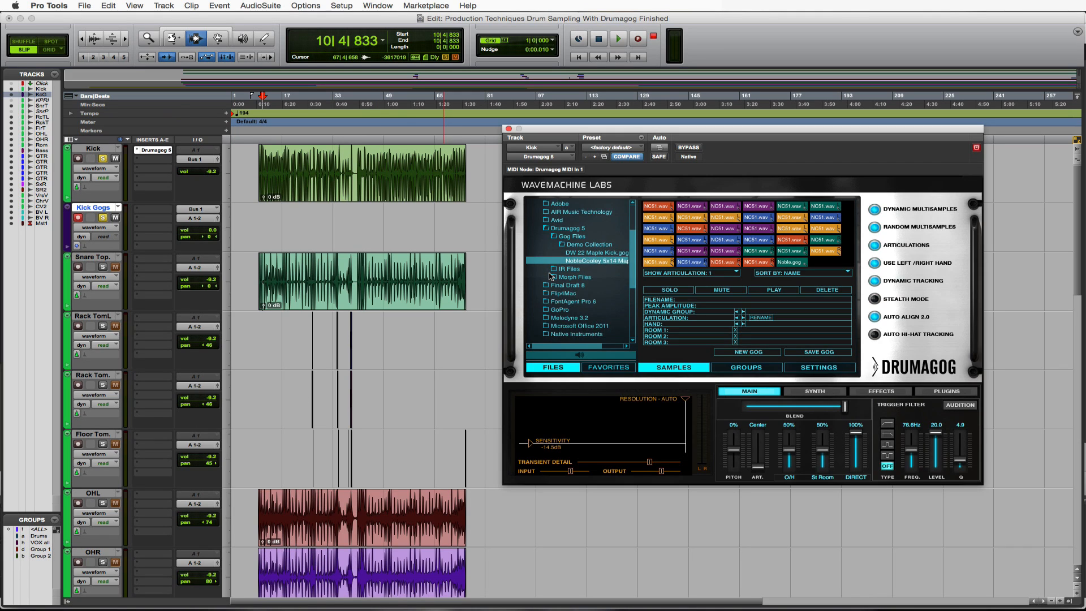
pyautogui.scroll(3, 550, 276)
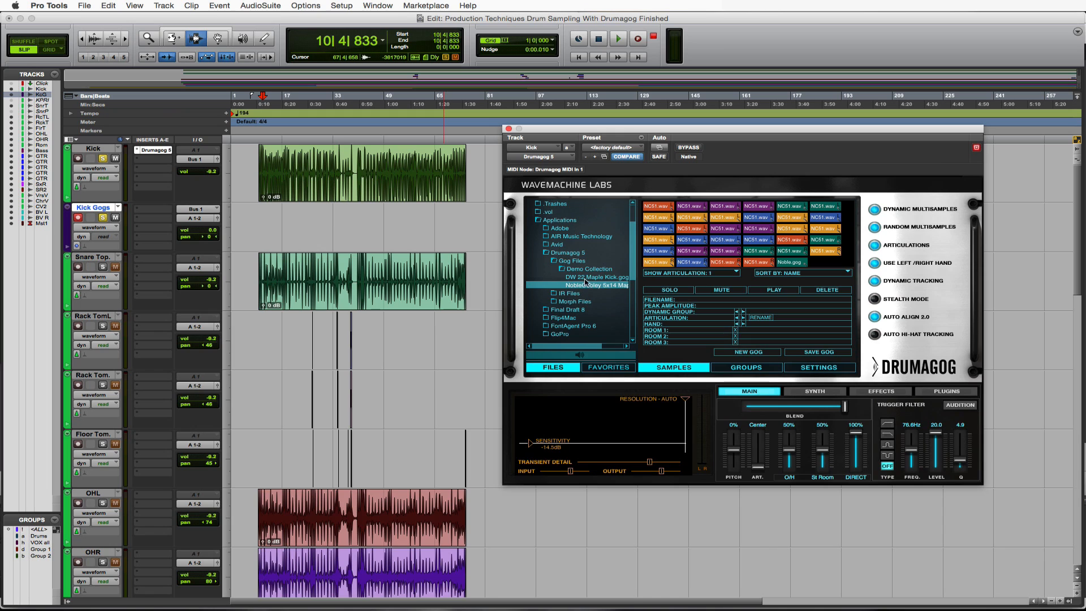
pyautogui.scroll(1, 580, 287)
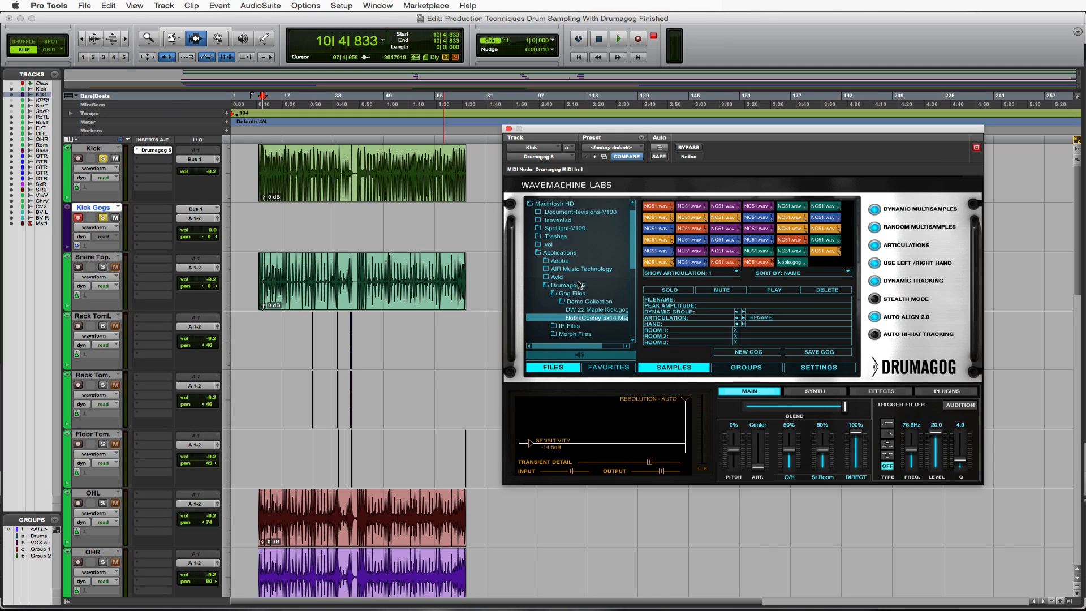
pyautogui.click(591, 286)
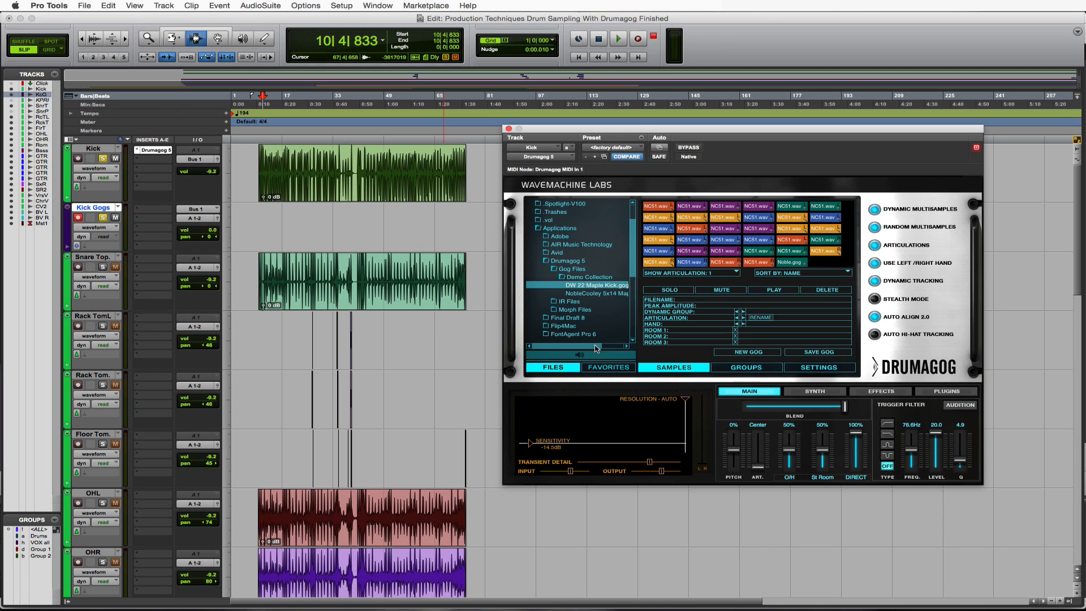
pyautogui.moveTo(596, 346); pyautogui.dragTo(568, 352)
# Step: Disable Drumagog's Dynamic Tracking and Articulations, then set the start at 9|4|573 on the Kick clip
pyautogui.click(875, 281)
pyautogui.click(874, 249)
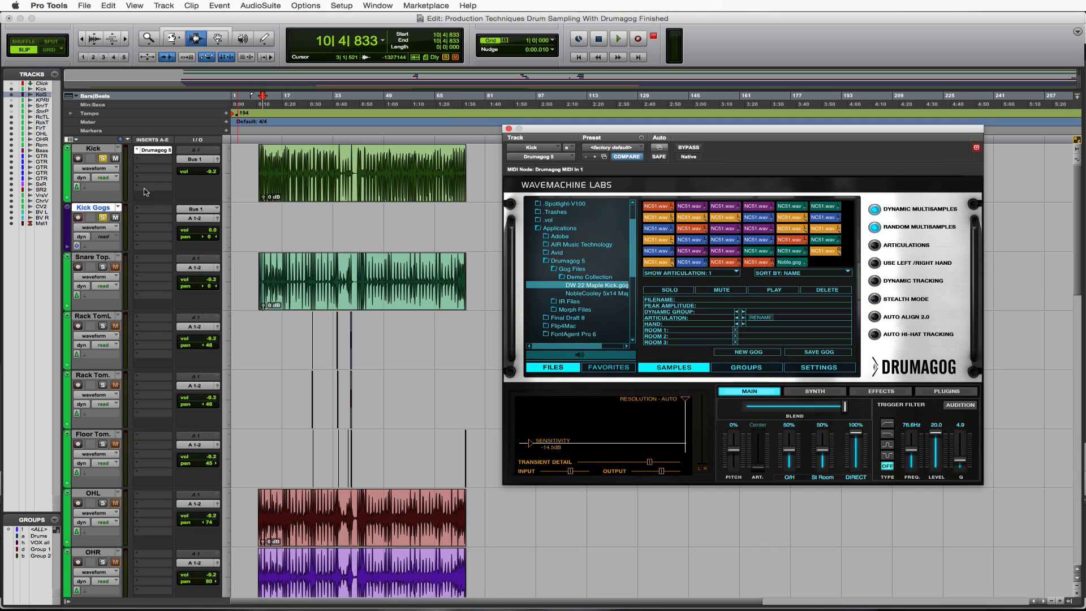
pyautogui.click(260, 180)
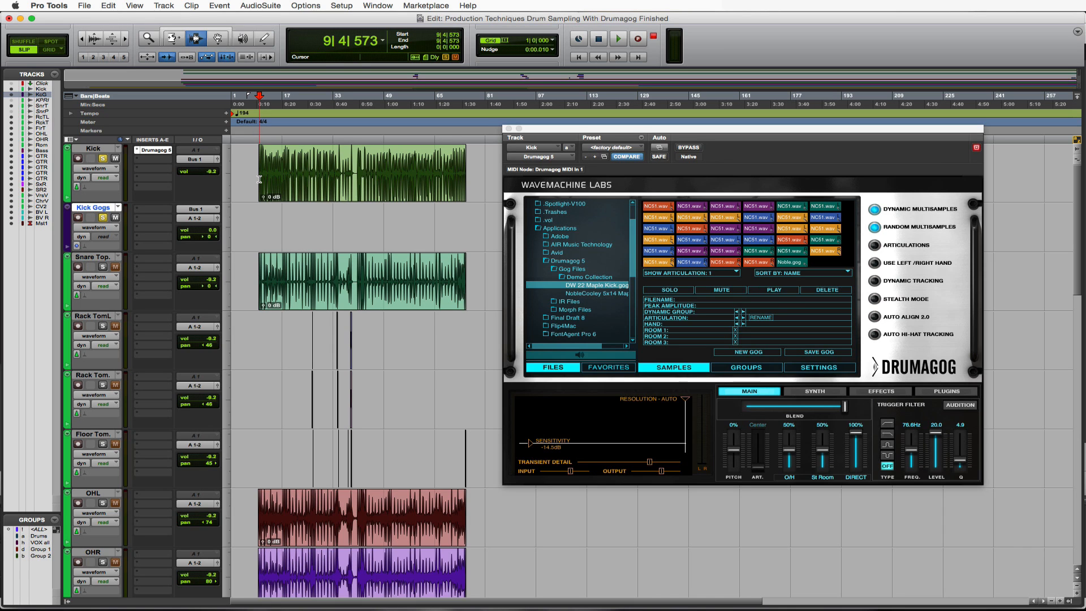
pyautogui.press('t')
pyautogui.press('t')
pyautogui.press('t')
pyautogui.press('t')
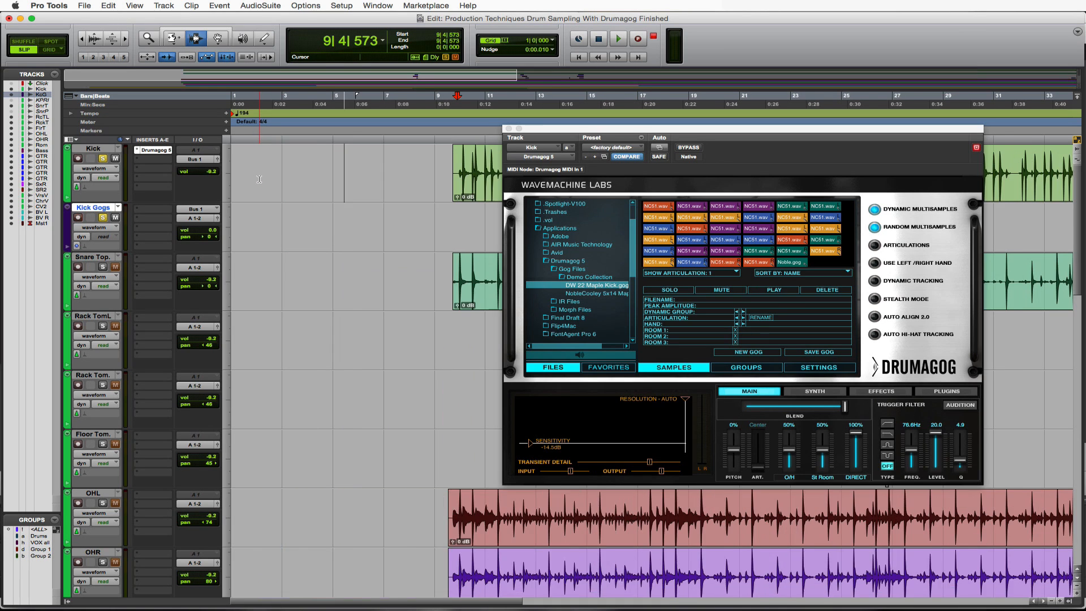
pyautogui.moveTo(606, 133); pyautogui.dragTo(242, 54)
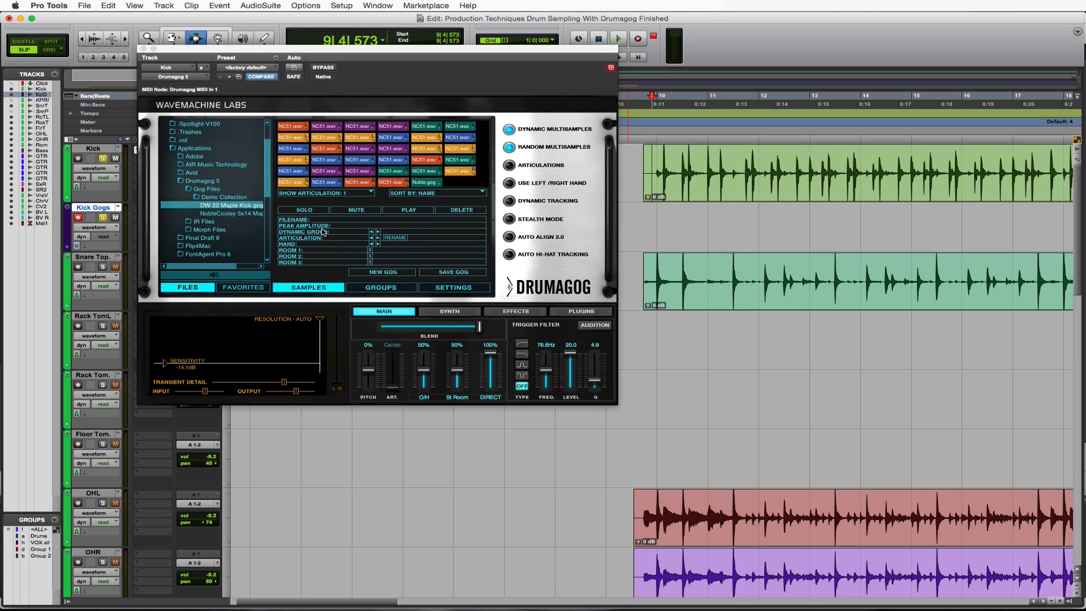
# Step: Record a short test pass, load DW 22 Maple Kick.gog, then record the replacement kick onto Kick Gogs
pyautogui.press('super+space')
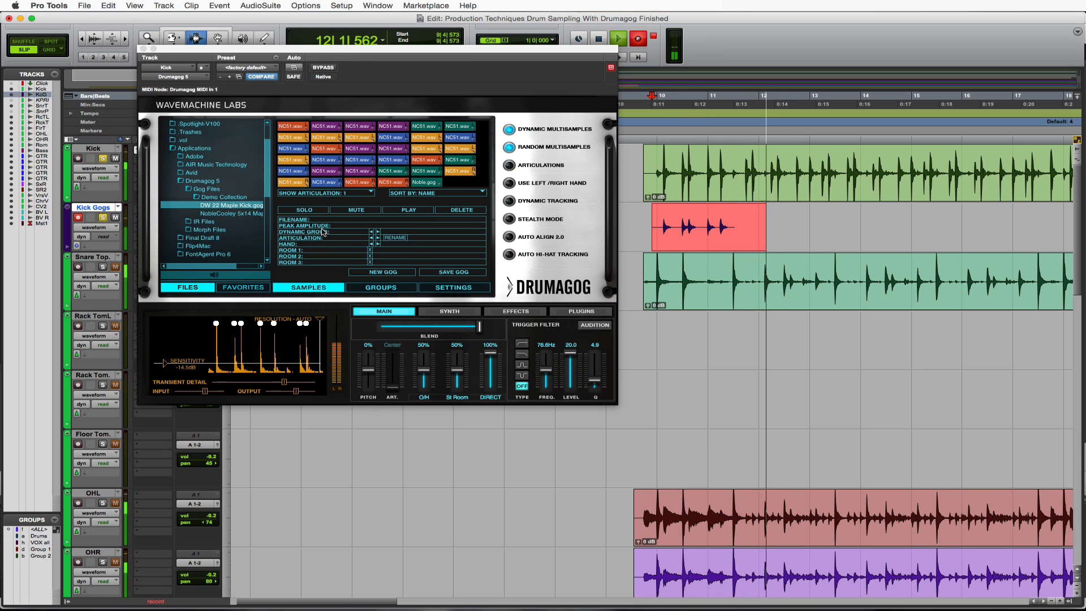
pyautogui.press('space')
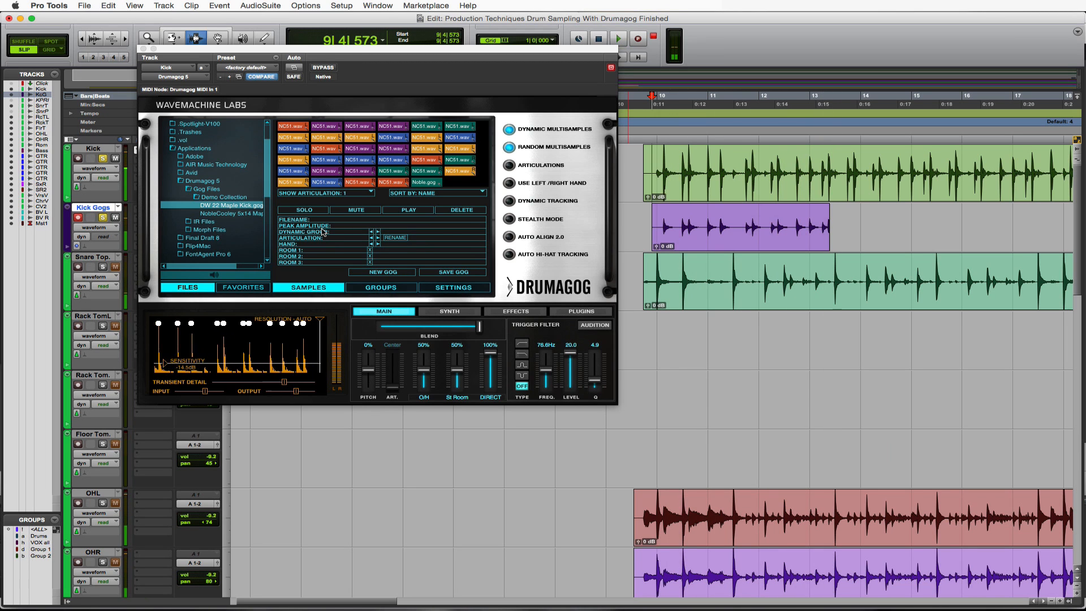
pyautogui.doubleClick(222, 209)
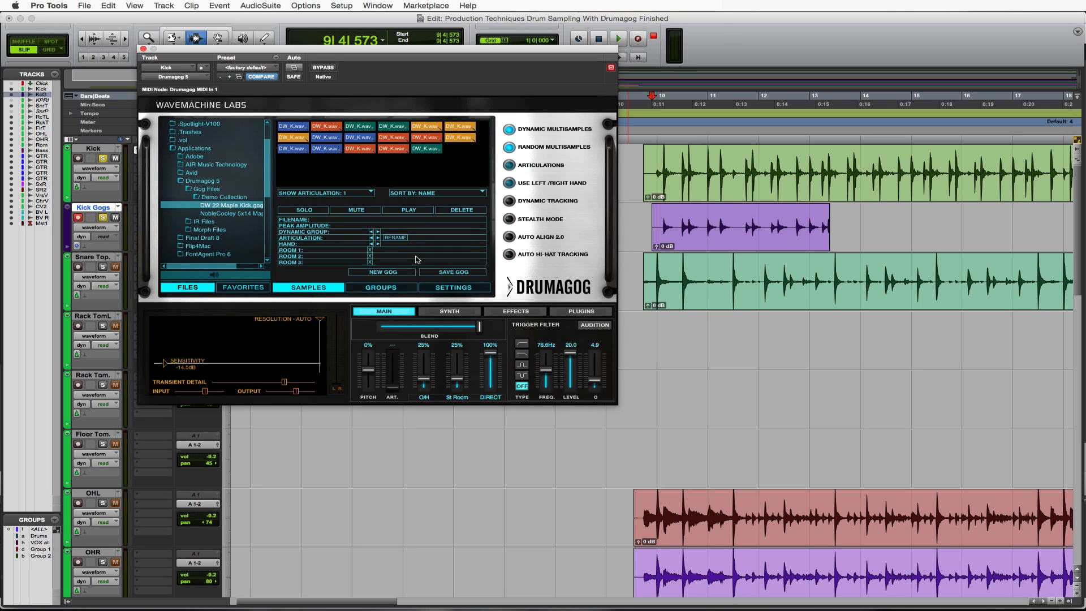
pyautogui.press('space')
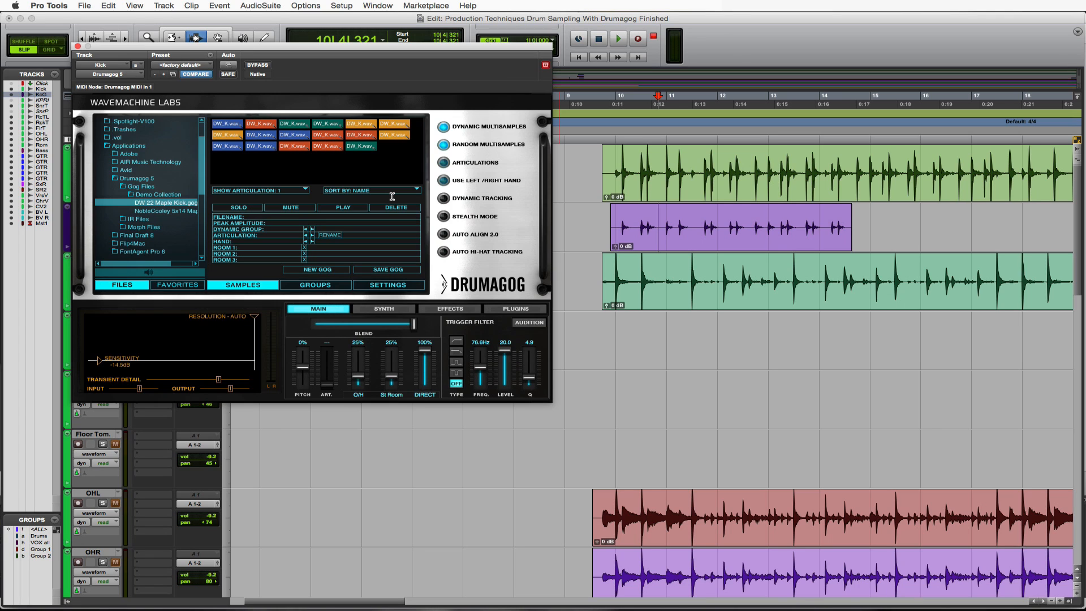
# Step: Re-enable Dynamic Tracking and record a new Kick Gogs take starting at 9|4|060
pyautogui.click(444, 198)
pyautogui.click(603, 221)
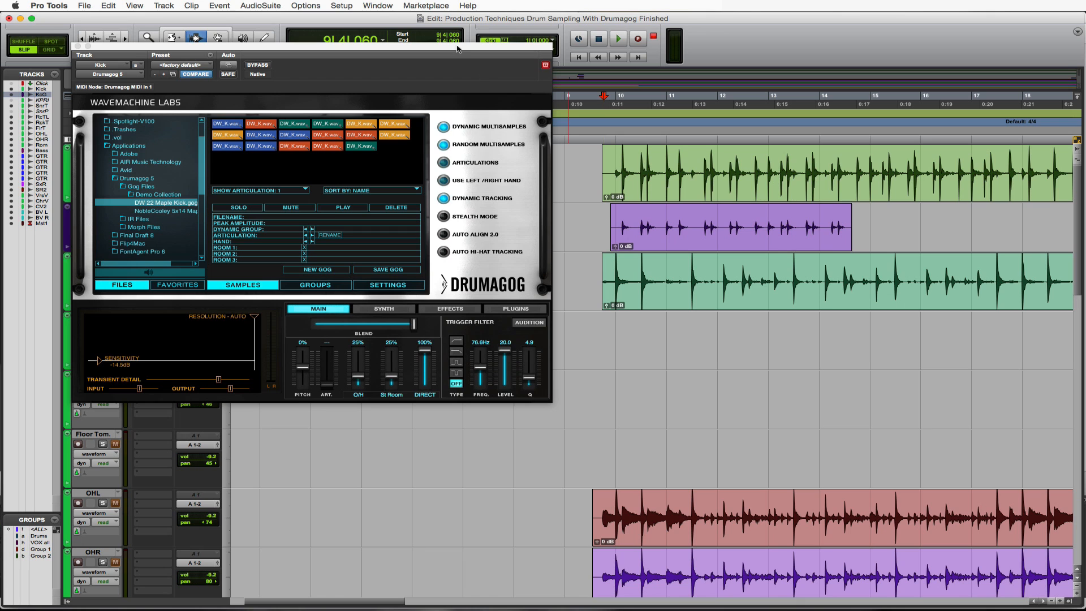
pyautogui.moveTo(448, 51)
pyautogui.mouseDown()
pyautogui.moveTo(577, 49)
pyautogui.moveTo(426, 49)
pyautogui.mouseUp()
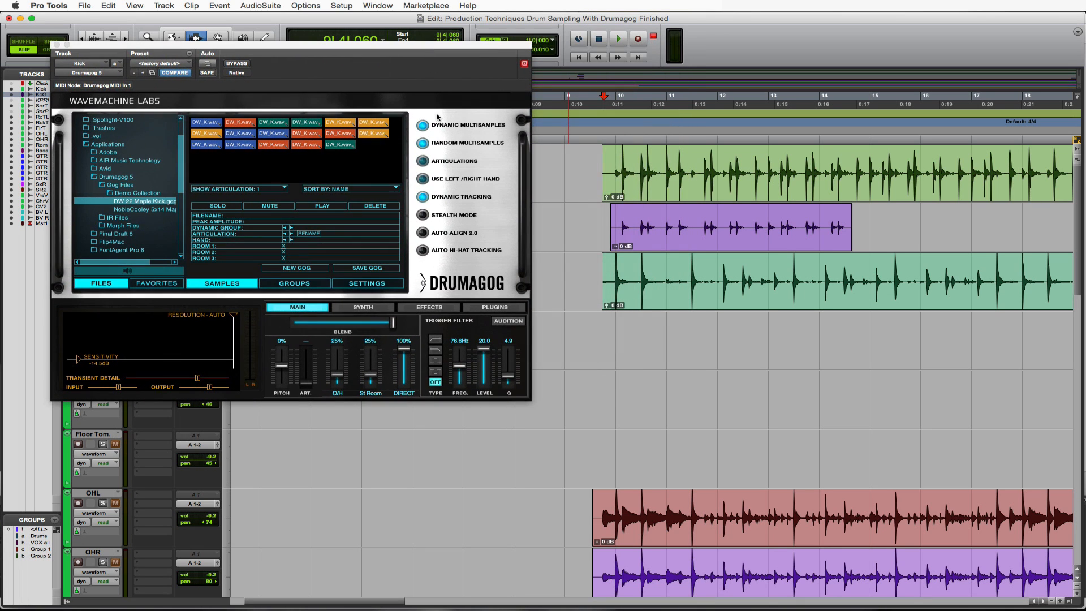
pyautogui.press('super+space')
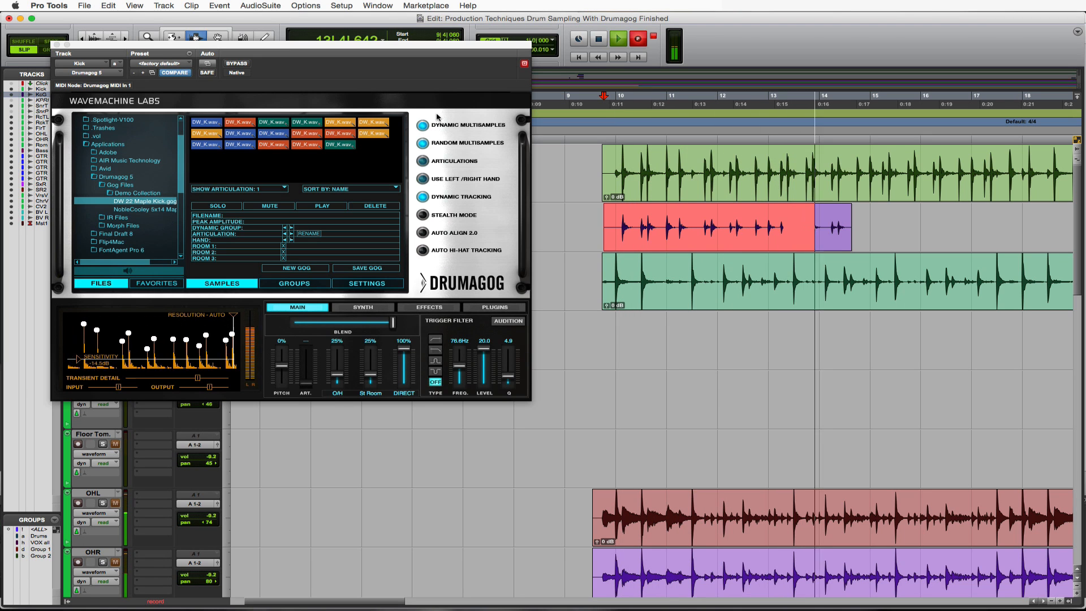
pyautogui.press('space')
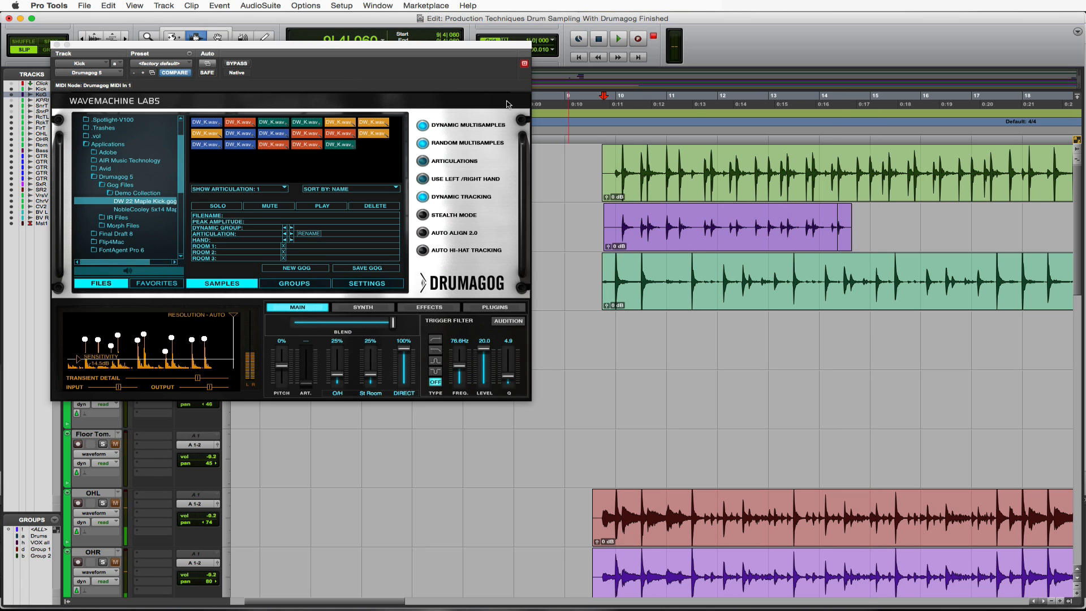
# Step: Zoom in around 12|2|028 to compare the new take with the Kick, then back out to bars 11–16
pyautogui.click(730, 237)
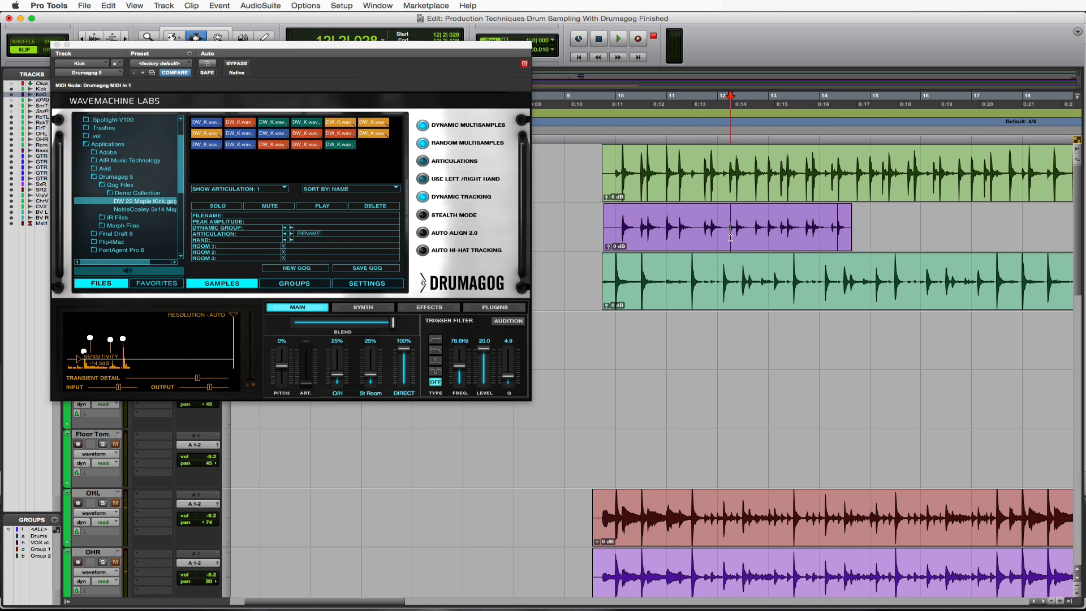
pyautogui.press('super+bracketright')
pyautogui.press('super+bracketright')
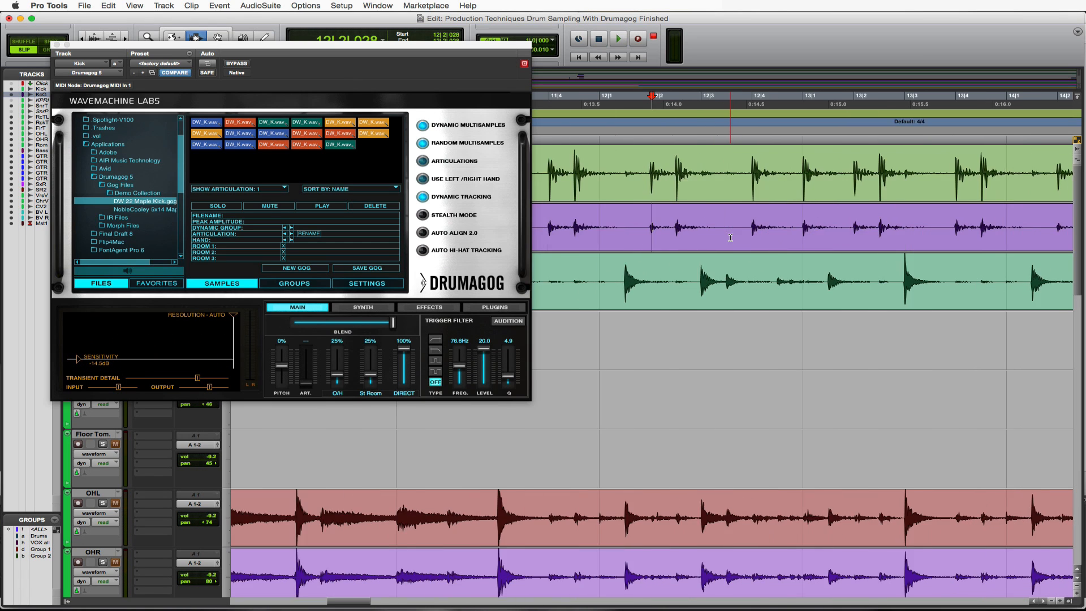
pyautogui.moveTo(646, 234); pyautogui.dragTo(758, 235)
pyautogui.click(613, 228)
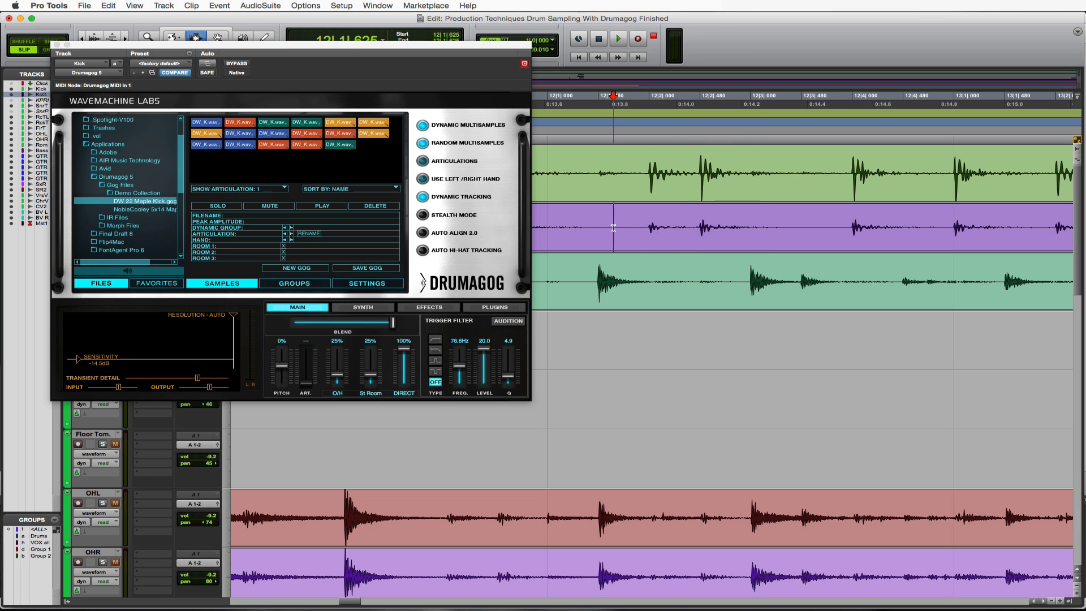
pyautogui.press('super+bracketleft')
pyautogui.press('super+bracketleft')
pyautogui.press('super+bracketleft')
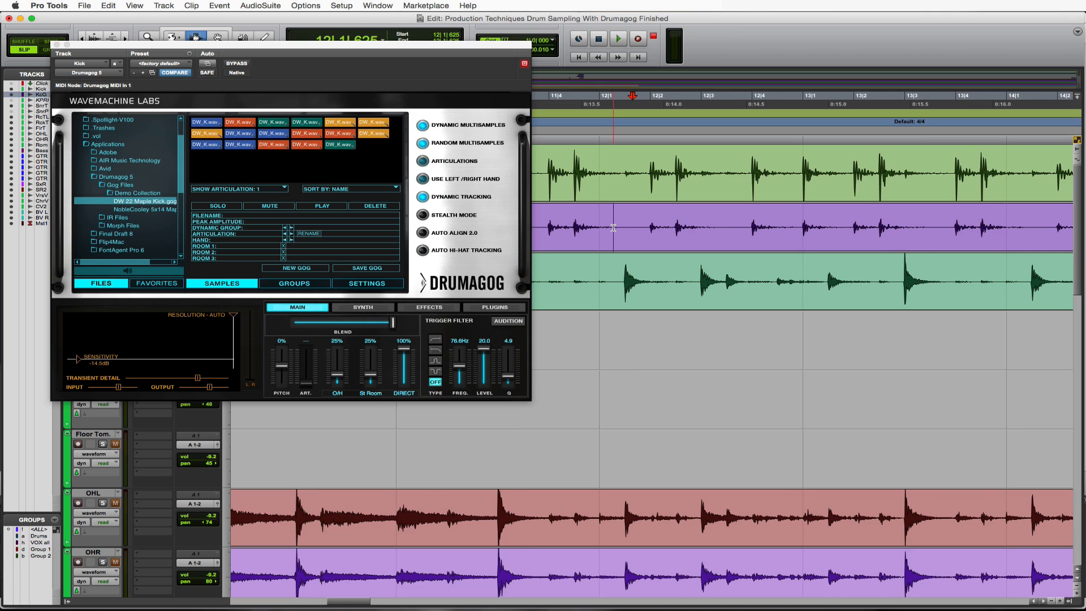
pyautogui.press('super+bracketleft')
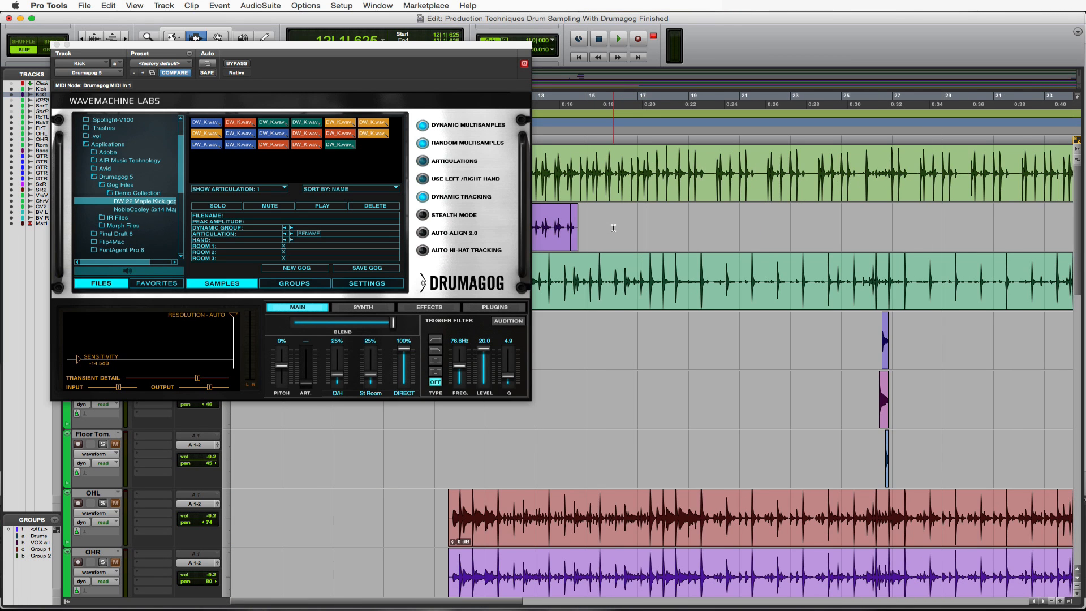
pyautogui.press('super+bracketright')
pyautogui.press('super+bracketright')
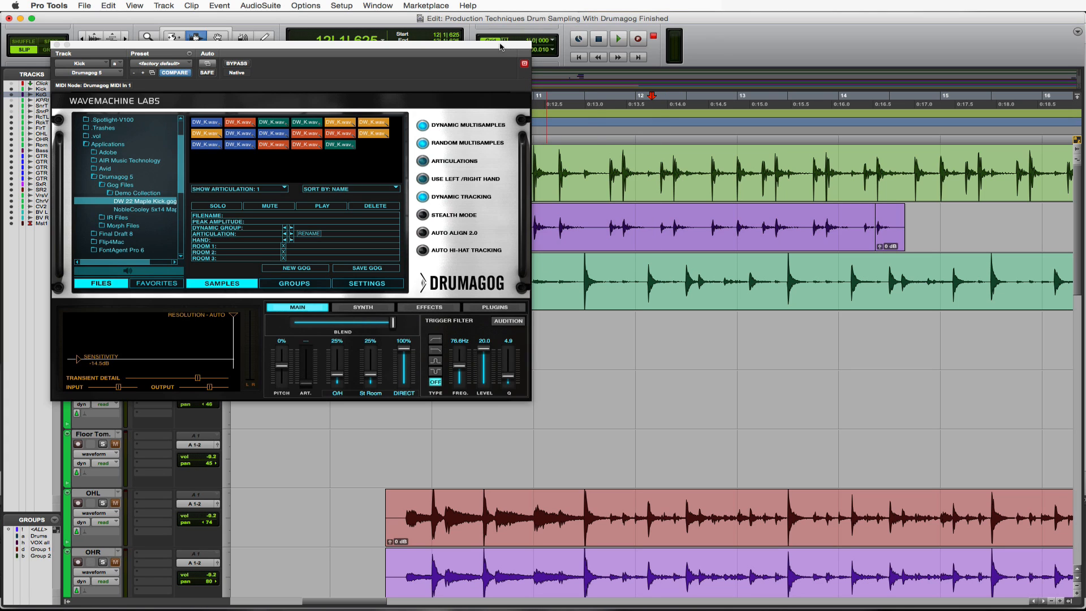
# Step: Drag the Drumagog window to the bottom of the screen to reveal the rulers and Kick track
pyautogui.moveTo(500, 47); pyautogui.dragTo(712, 394)
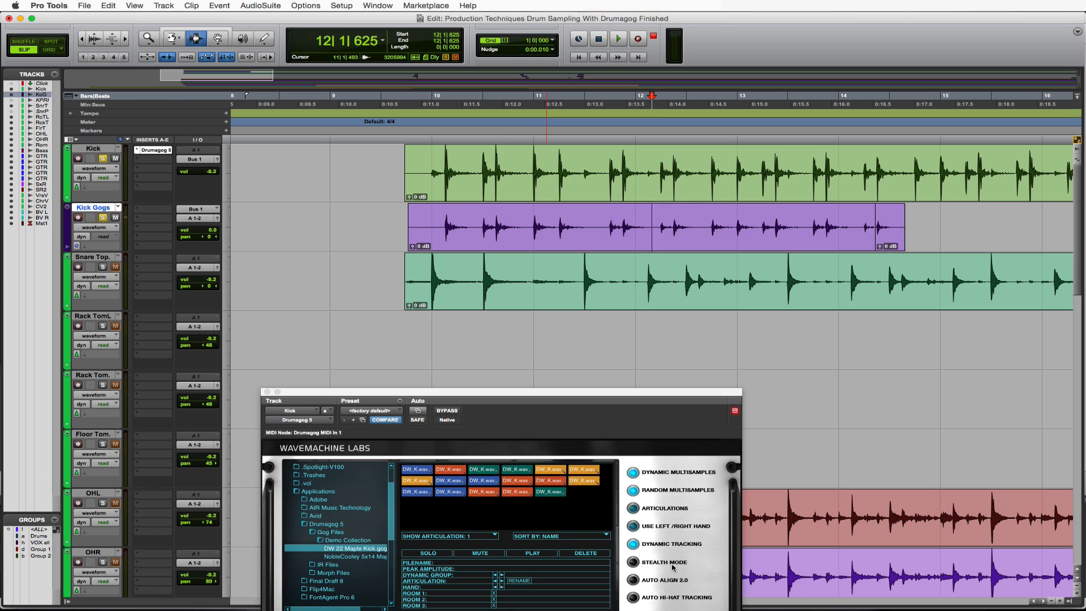
# Step: Close the Drumagog window, unsolo the Kick track, and select Snare Top
pyautogui.click(153, 150)
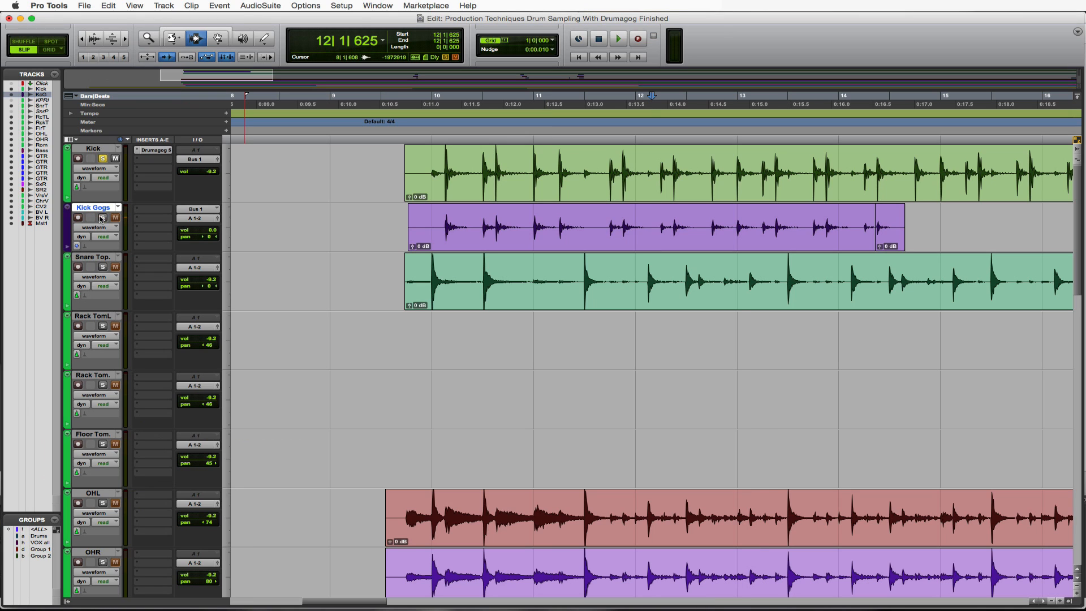
pyautogui.click(103, 159)
pyautogui.click(107, 258)
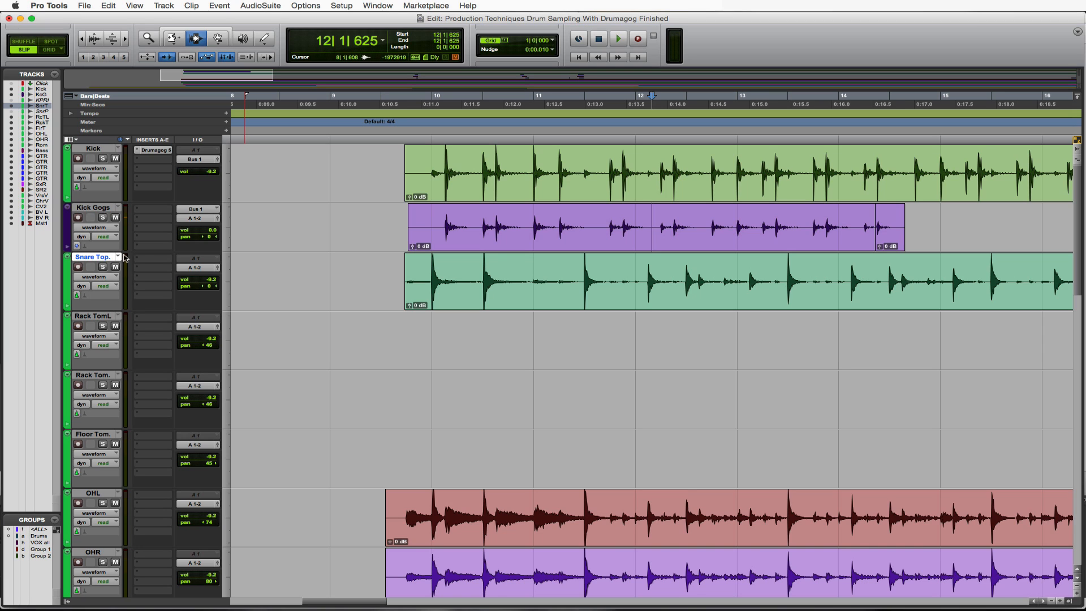
# Step: Create one mono audio track beneath Snare Top and rename it Snare Gog
pyautogui.click(164, 6)
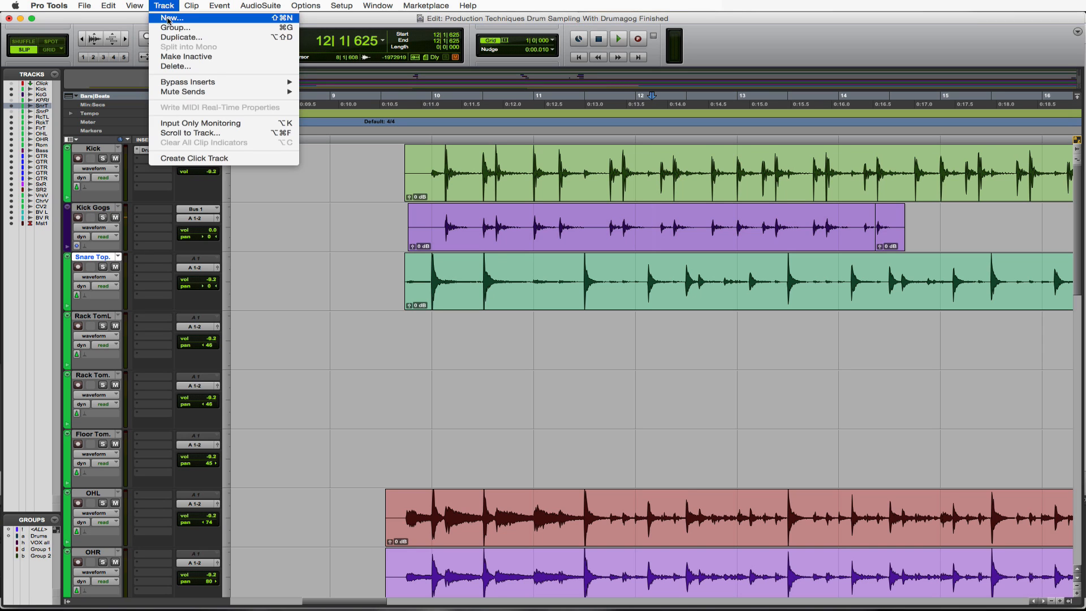
pyautogui.click(170, 16)
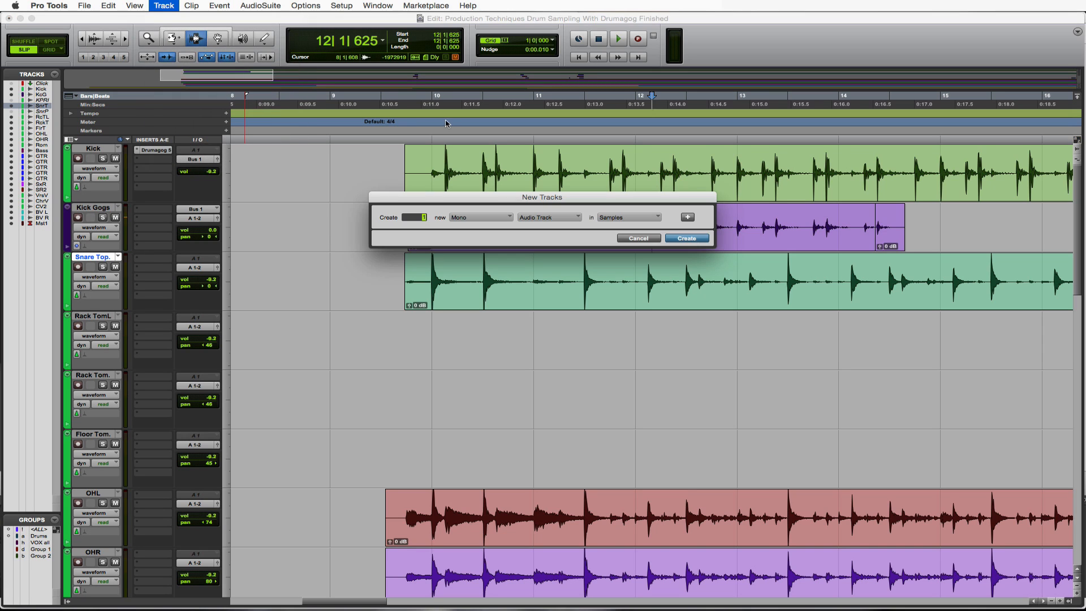
pyautogui.click(686, 238)
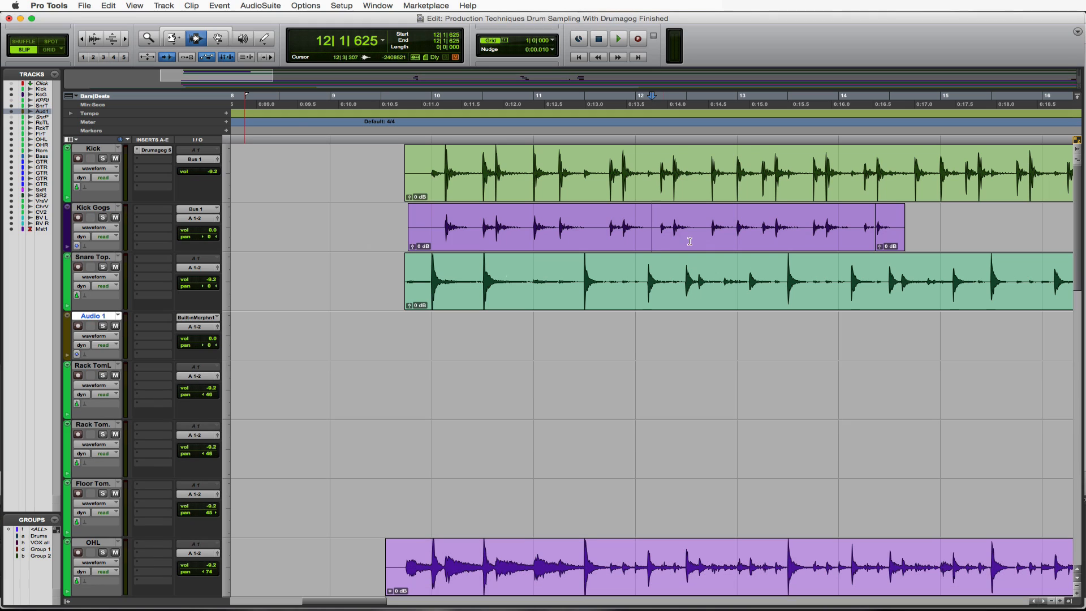
pyautogui.doubleClick(94, 316)
pyautogui.write('Snare Gog')
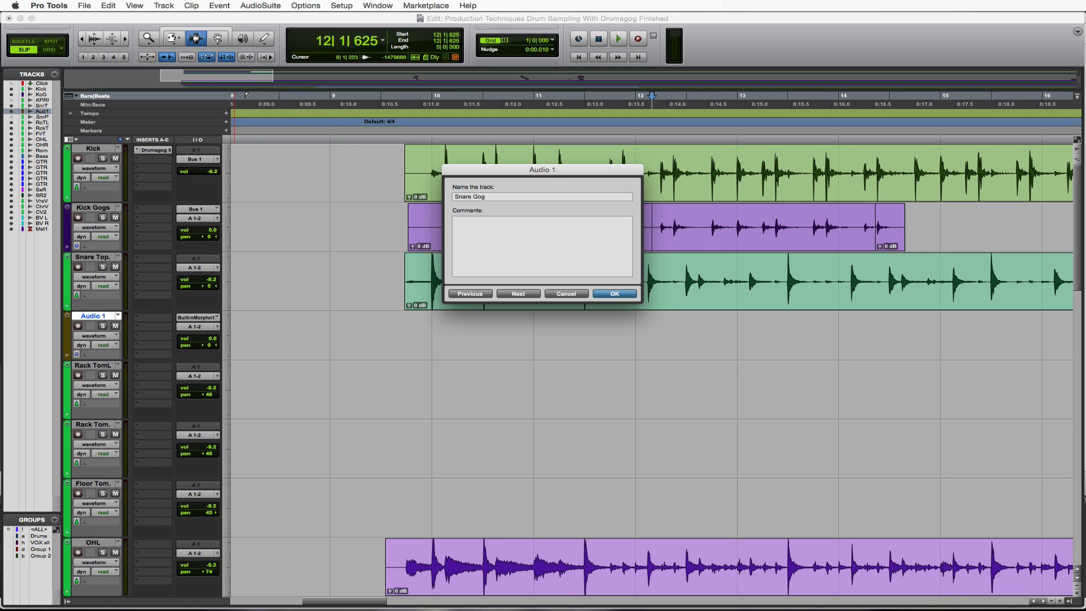
pyautogui.press('Return')
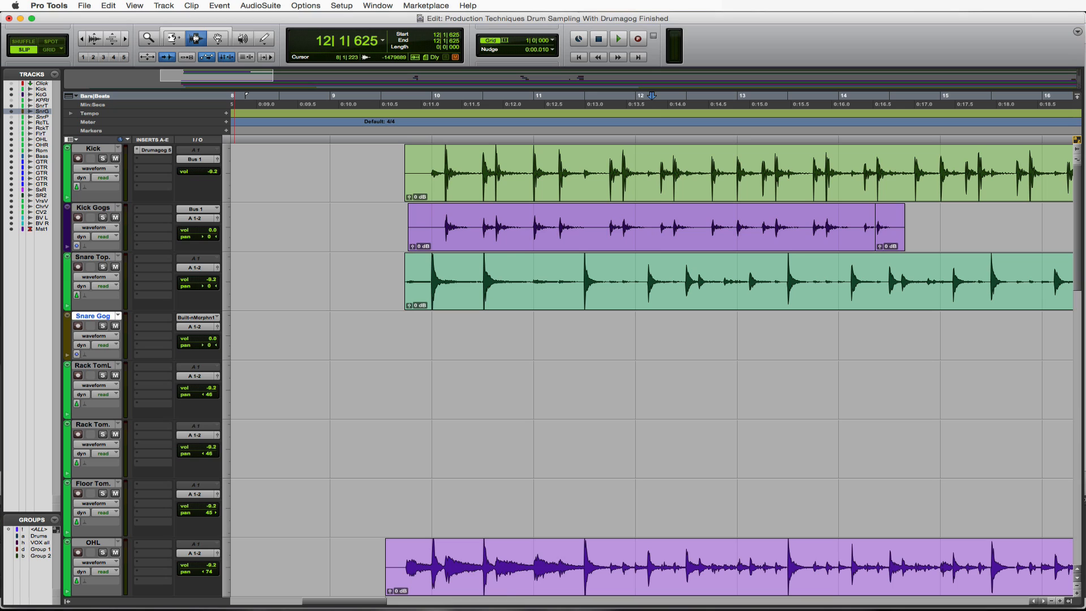
# Step: Set Snare Gog's input to Bus 2
pyautogui.click(216, 319)
pyautogui.moveTo(225, 327)
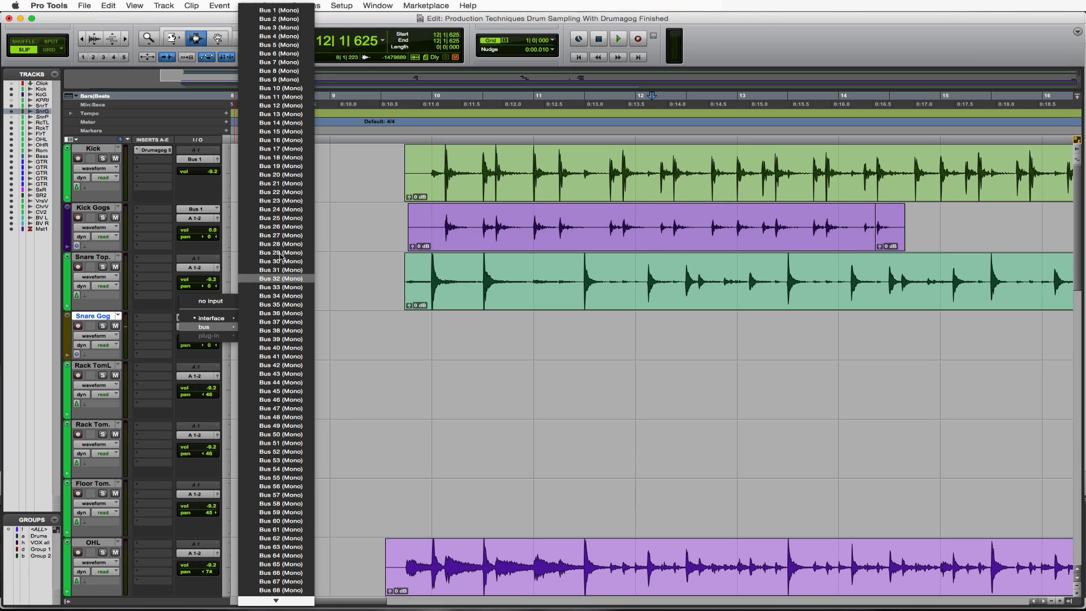
pyautogui.click(271, 19)
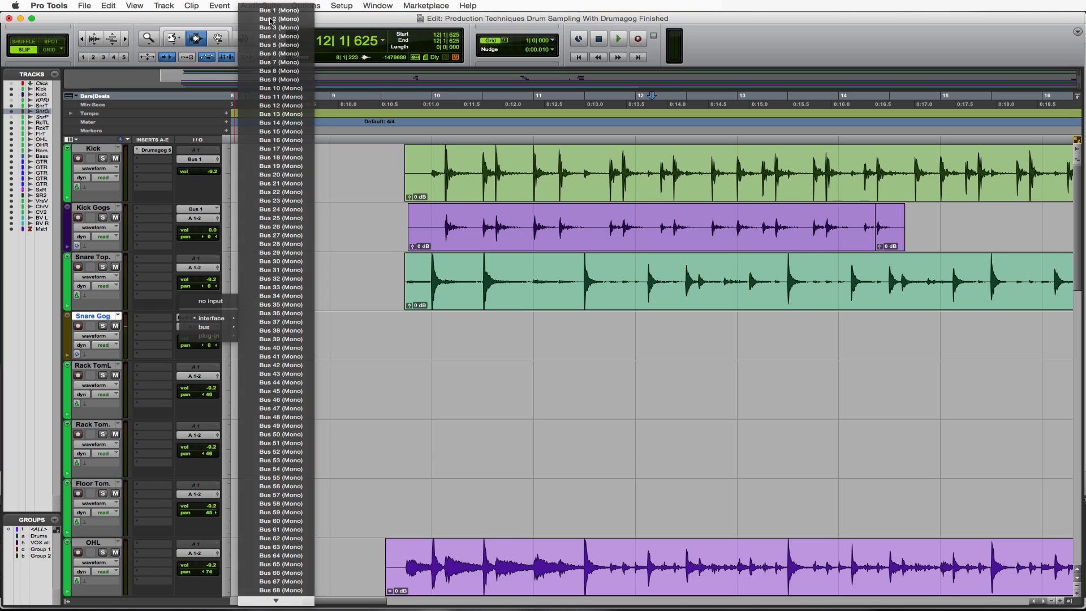
# Step: Route Snare Top's output to Bus 2 and record-arm Snare Gog
pyautogui.click(99, 258)
pyautogui.click(184, 270)
pyautogui.moveTo(203, 278)
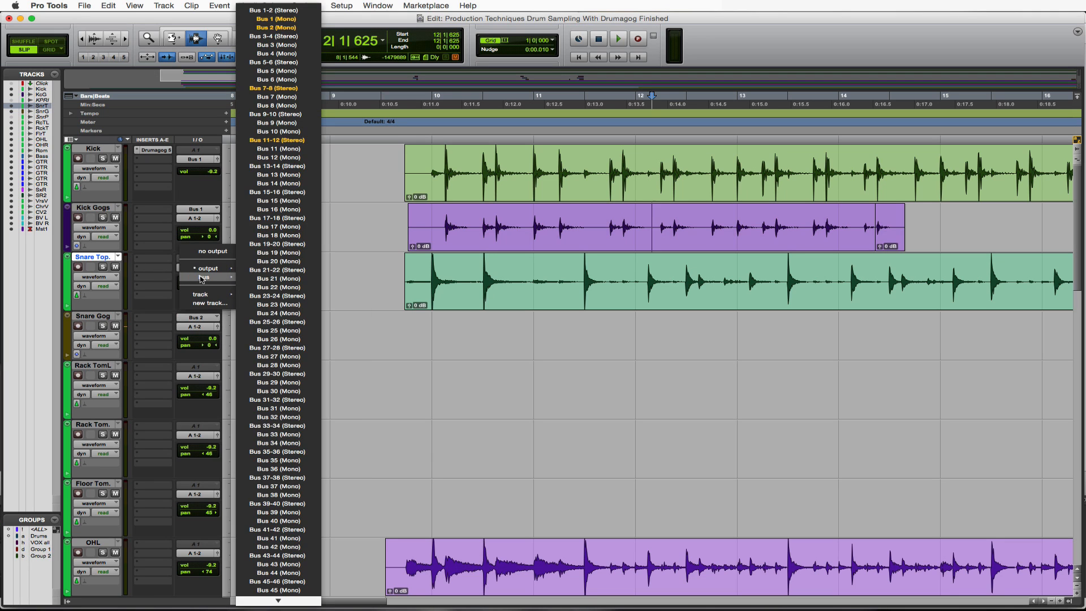
pyautogui.click(274, 29)
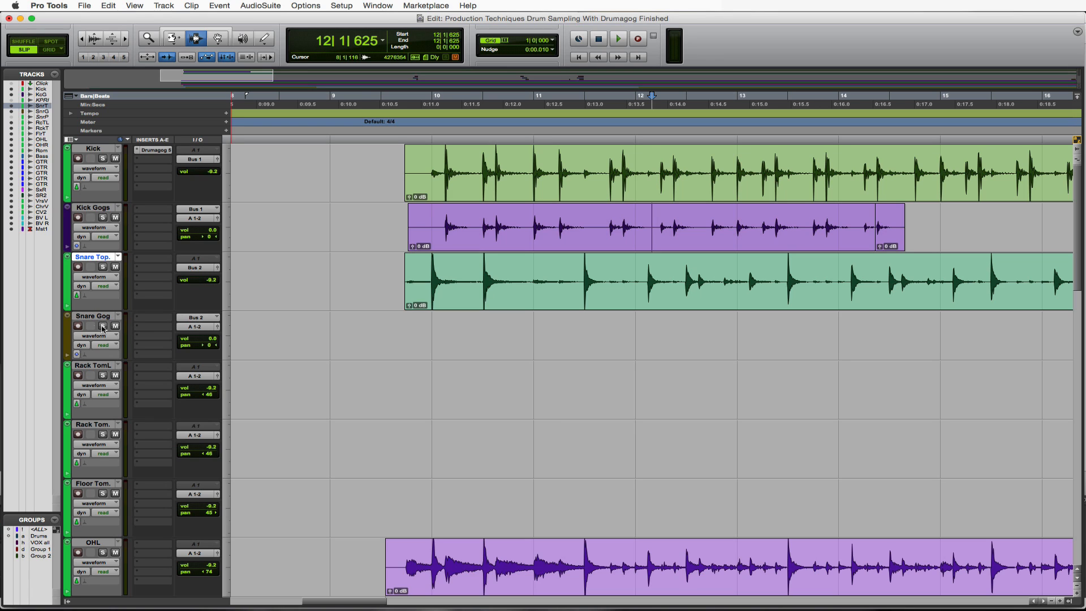
pyautogui.click(78, 327)
# Step: Solo Snare Top and Snare Gog, then insert Drumagog 5 (mono) on Snare Top
pyautogui.click(103, 267)
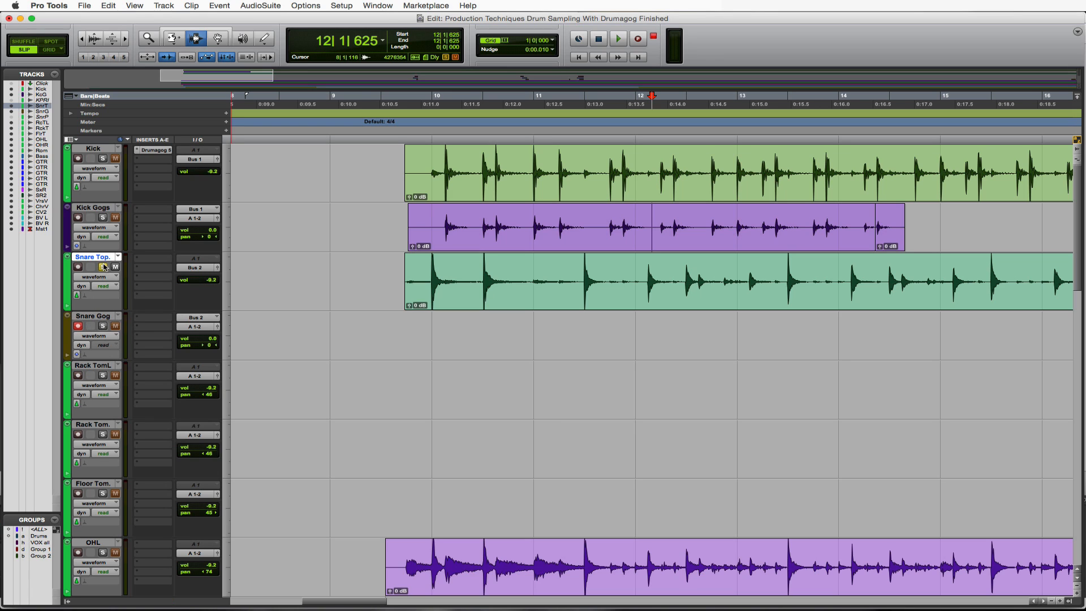
pyautogui.click(103, 326)
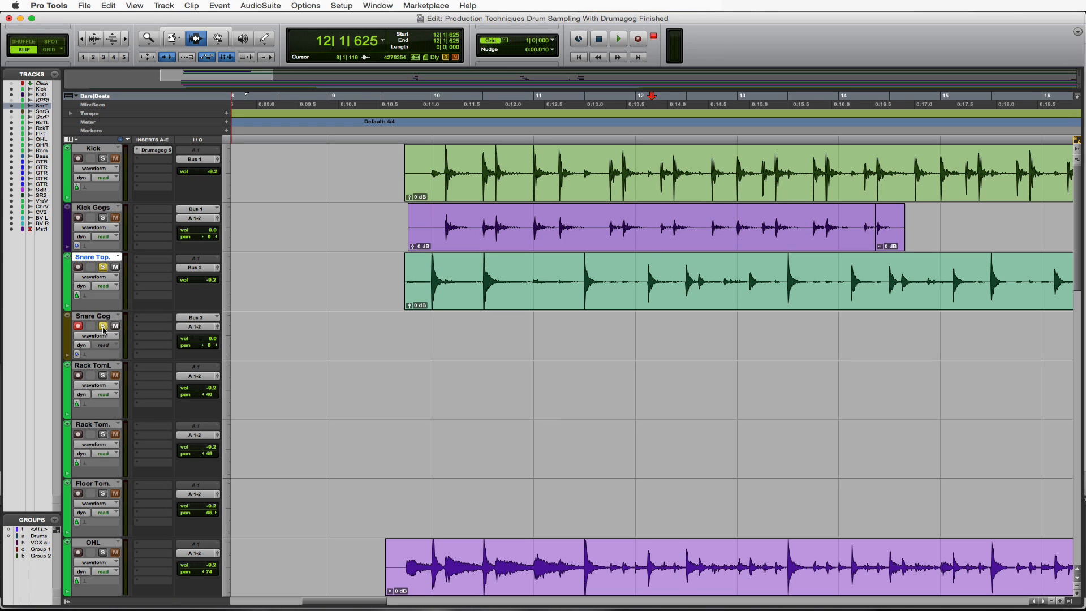
pyautogui.click(143, 262)
pyautogui.moveTo(160, 278)
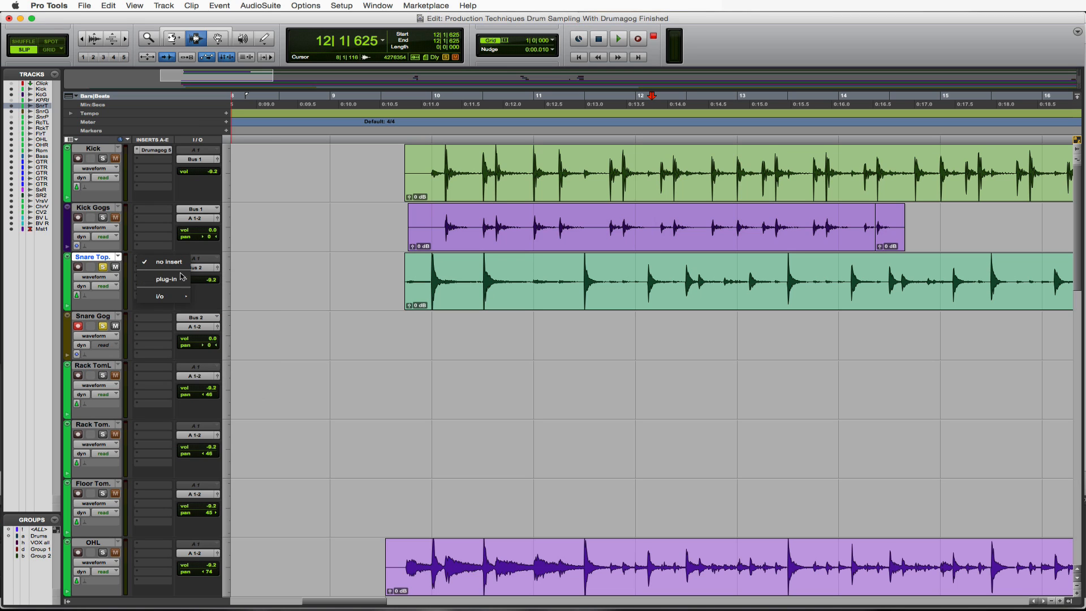
pyautogui.moveTo(246, 370)
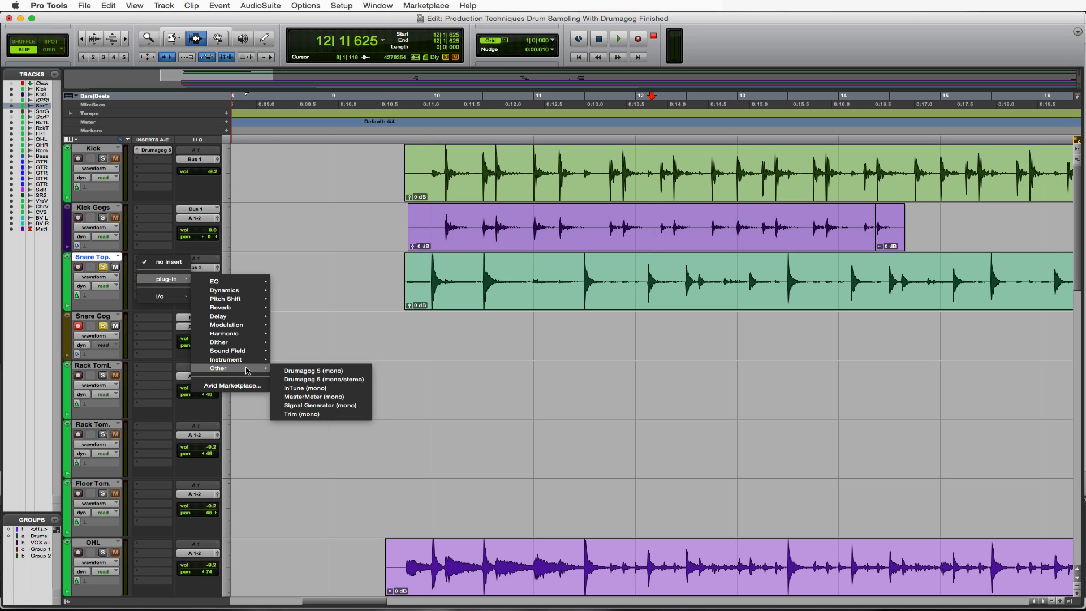
pyautogui.click(313, 372)
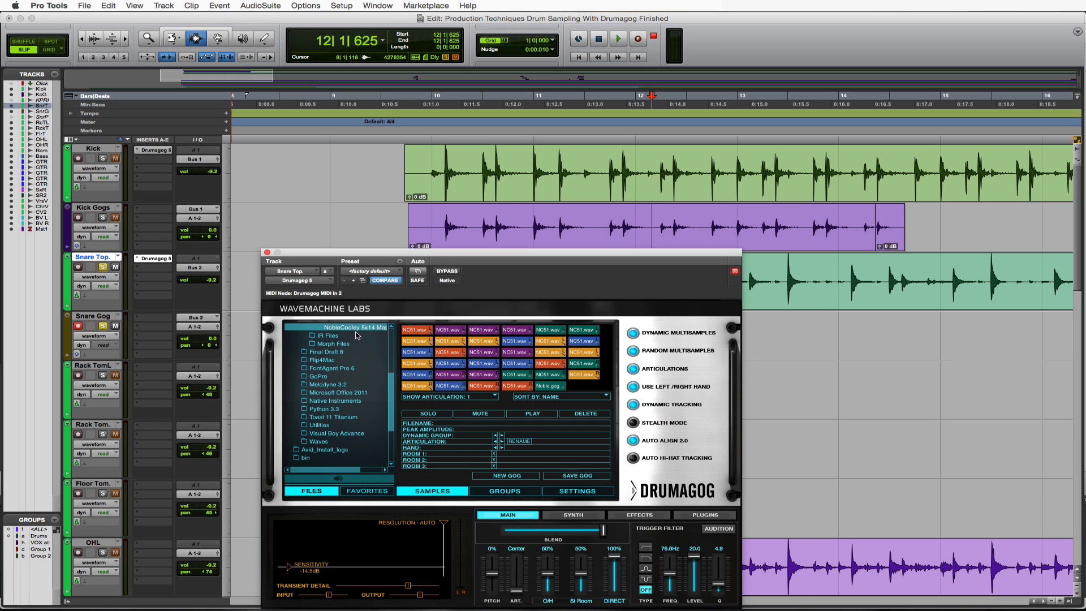
# Step: Turn off Auto Align 2.0 and Articulations, lower Sensitivity, reset Snare Top to 0 dB, start near bar 9
pyautogui.click(634, 440)
pyautogui.click(634, 369)
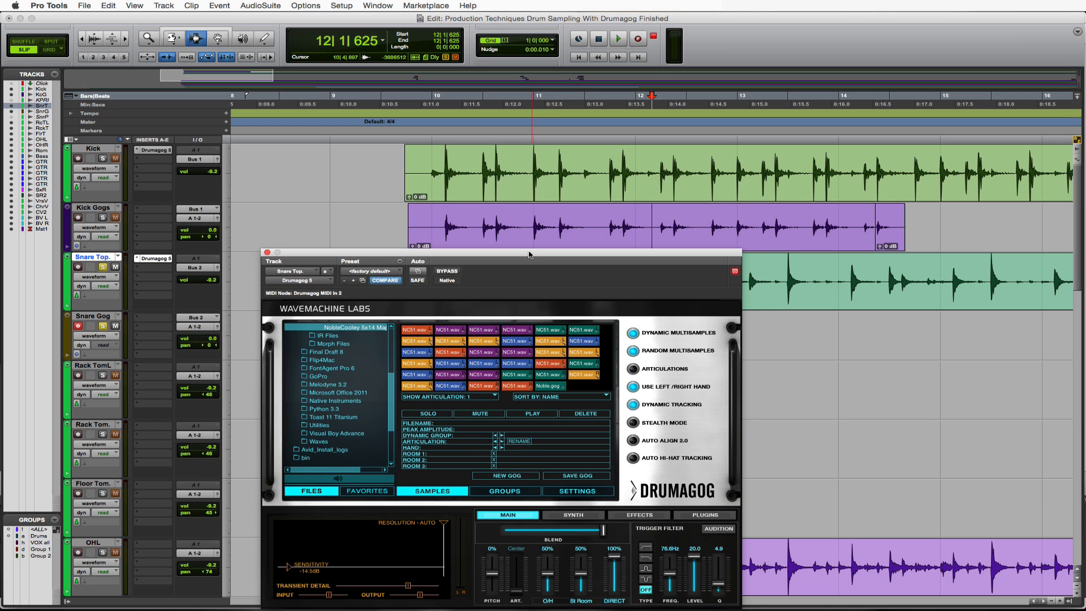
pyautogui.moveTo(529, 254); pyautogui.dragTo(821, 132)
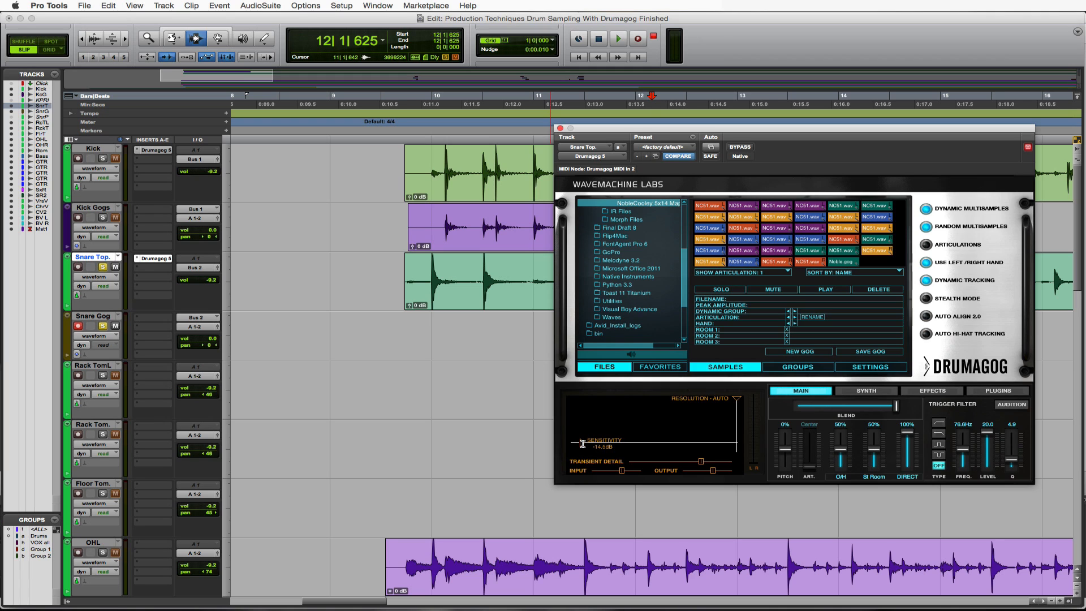
pyautogui.moveTo(582, 443)
pyautogui.mouseDown()
pyautogui.moveTo(581, 429)
pyautogui.moveTo(582, 445)
pyautogui.mouseUp()
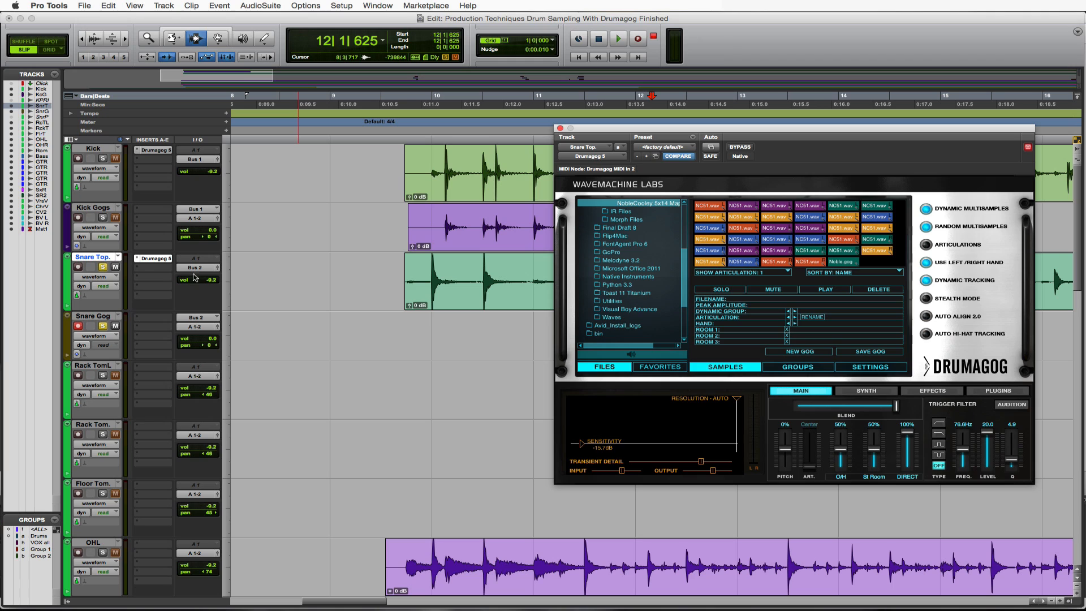
pyautogui.click(210, 285)
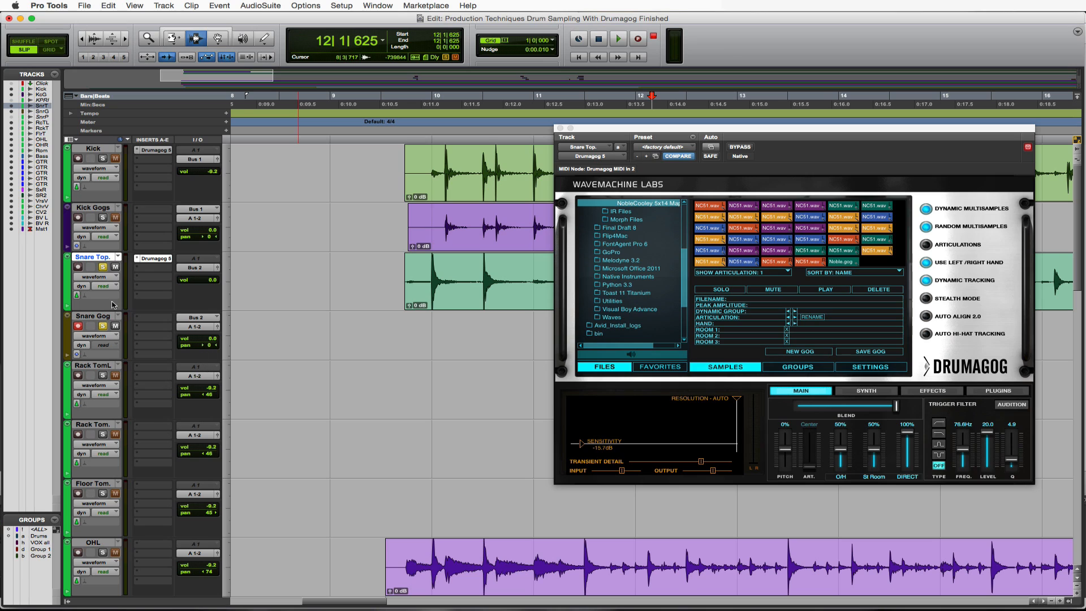
pyautogui.click(405, 316)
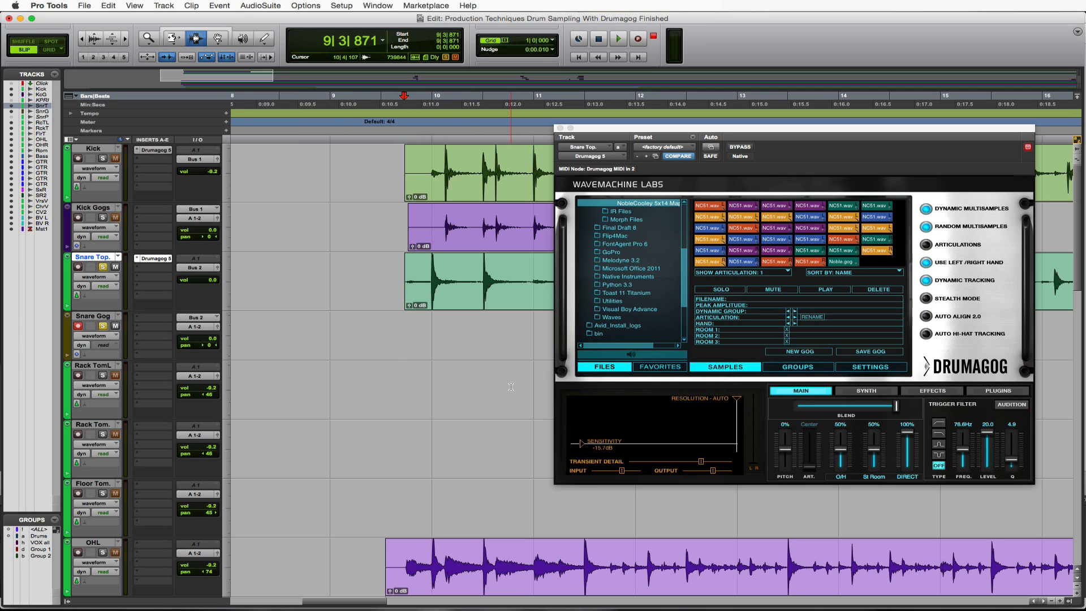
# Step: Record a snare test take, record again with Snare Top at -24.8 dB, then restore 0 dB
pyautogui.press('super+space')
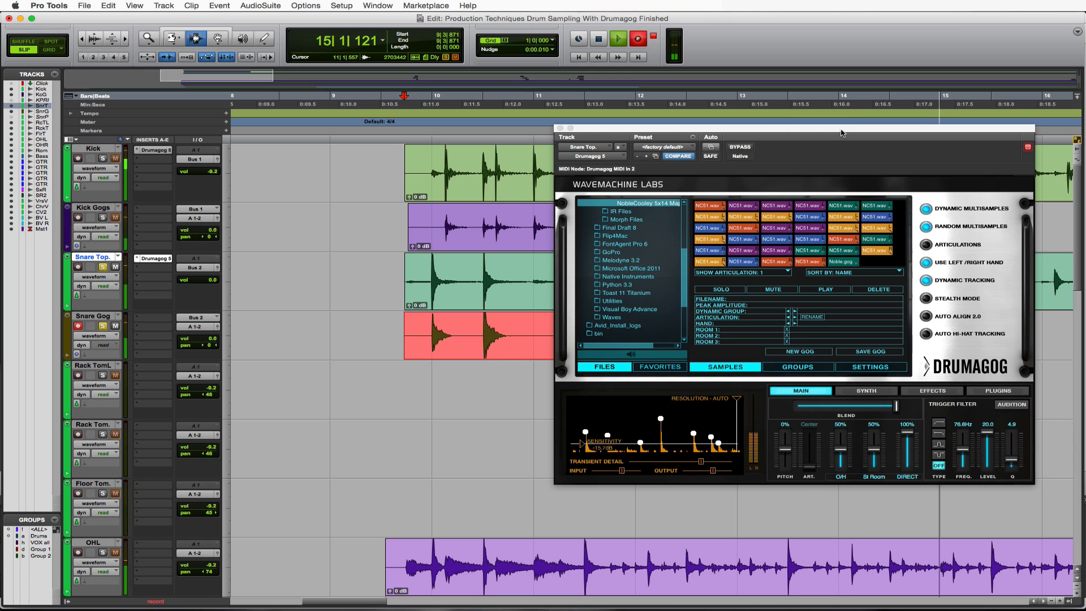
pyautogui.press('space')
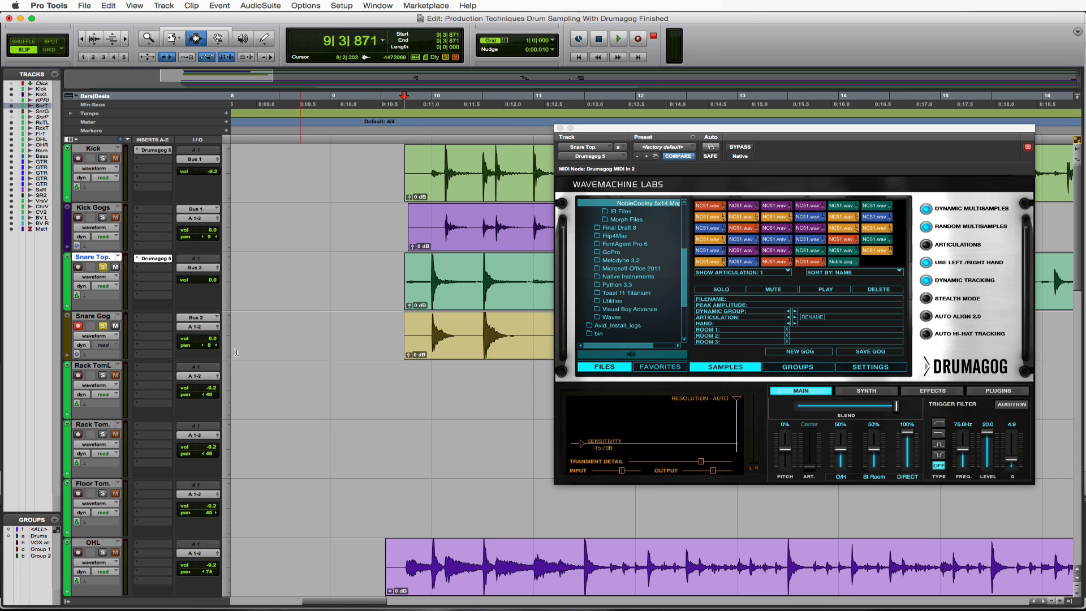
pyautogui.moveTo(209, 281); pyautogui.dragTo(211, 303)
pyautogui.press('super+space')
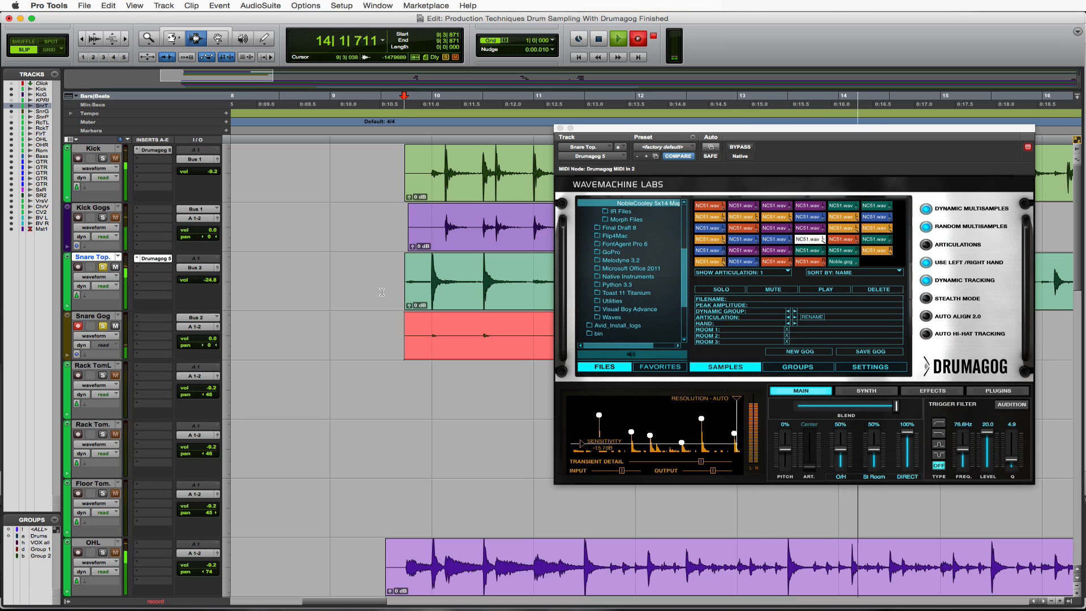
pyautogui.press('space')
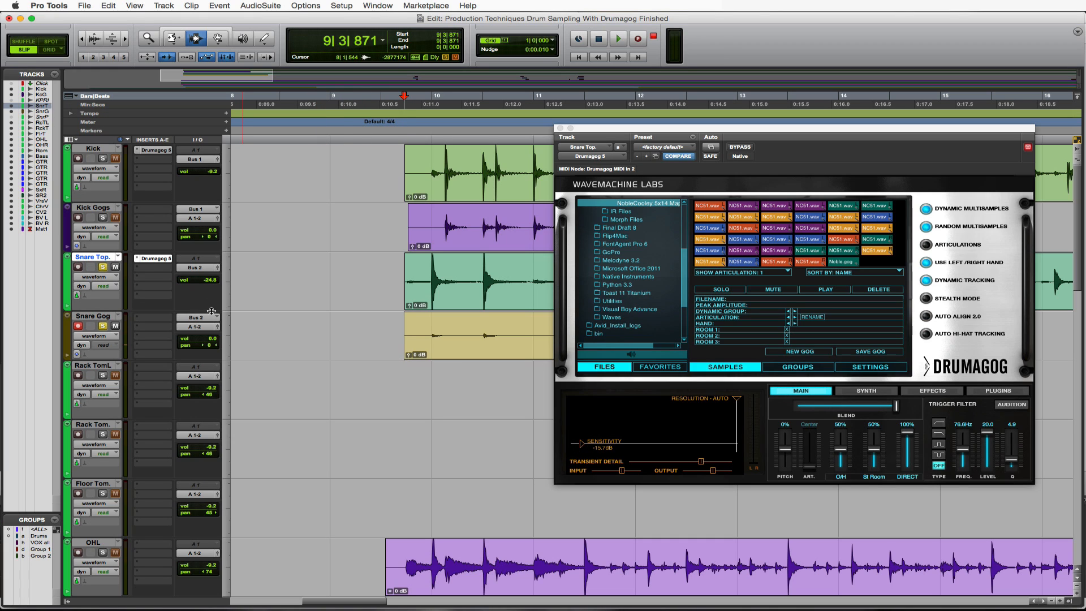
pyautogui.keyDown('alt'); pyautogui.click(209, 281); pyautogui.keyUp('alt')
# Step: Raise Drumagog's sensitivity and record from bar 9, then re-record while lowering it to -18.2 dB
pyautogui.moveTo(583, 445); pyautogui.dragTo(581, 415)
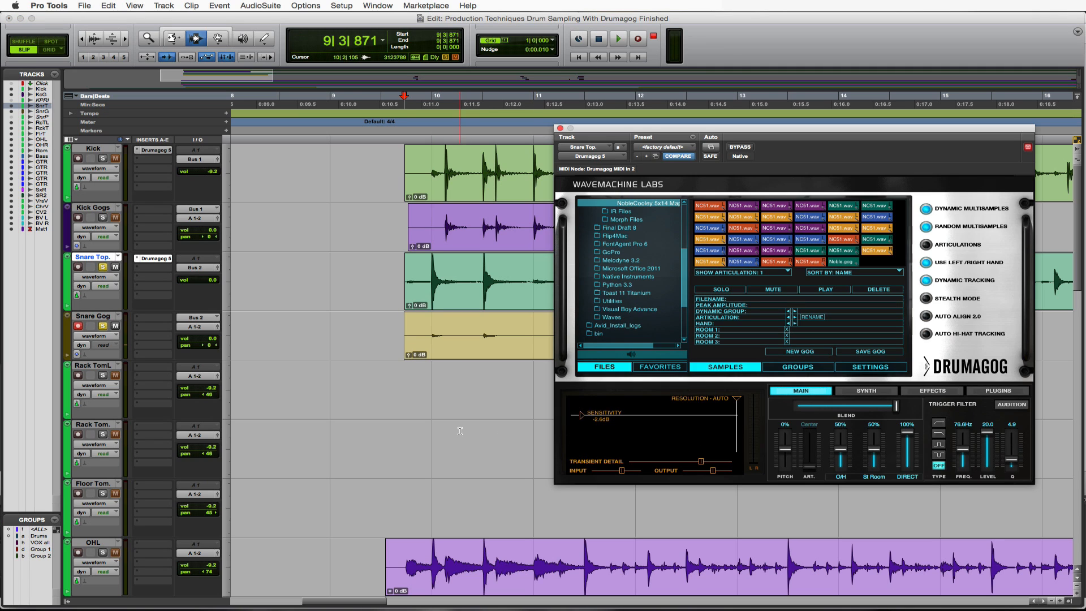
pyautogui.click(403, 389)
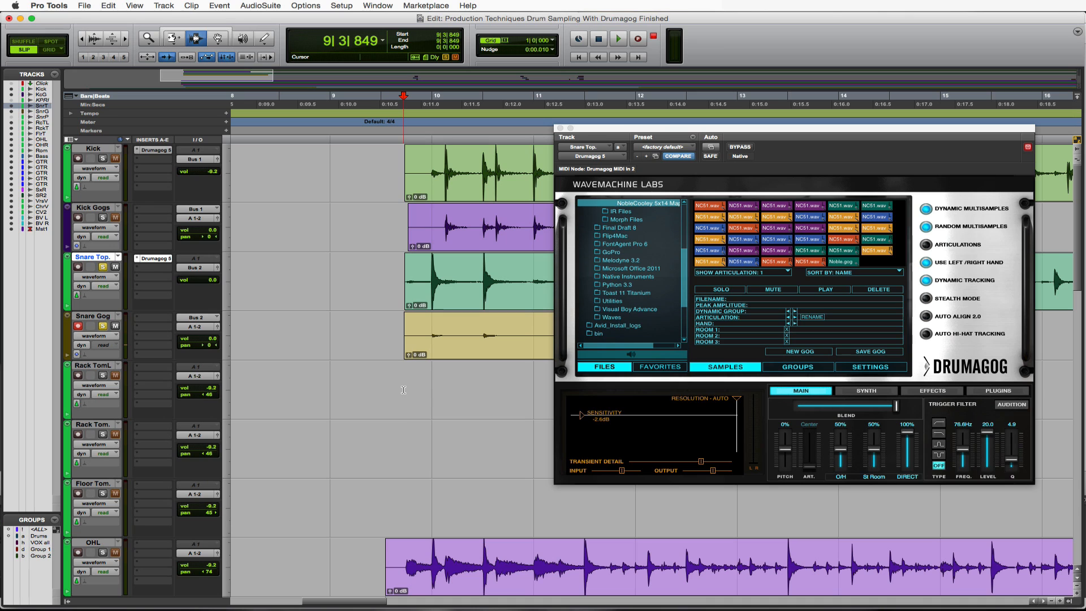
pyautogui.press('super+space')
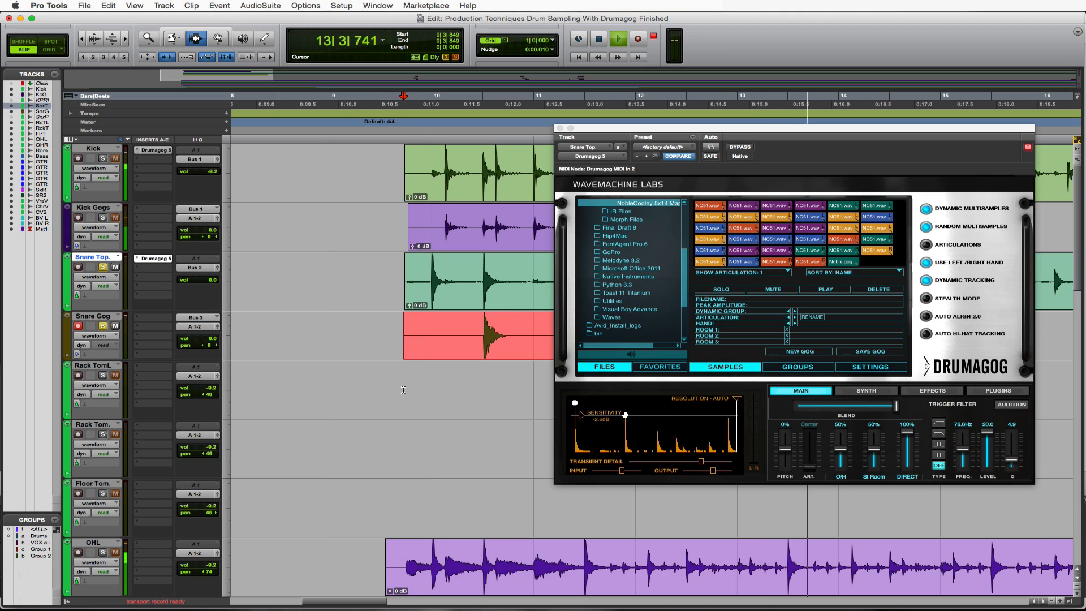
pyautogui.press('space')
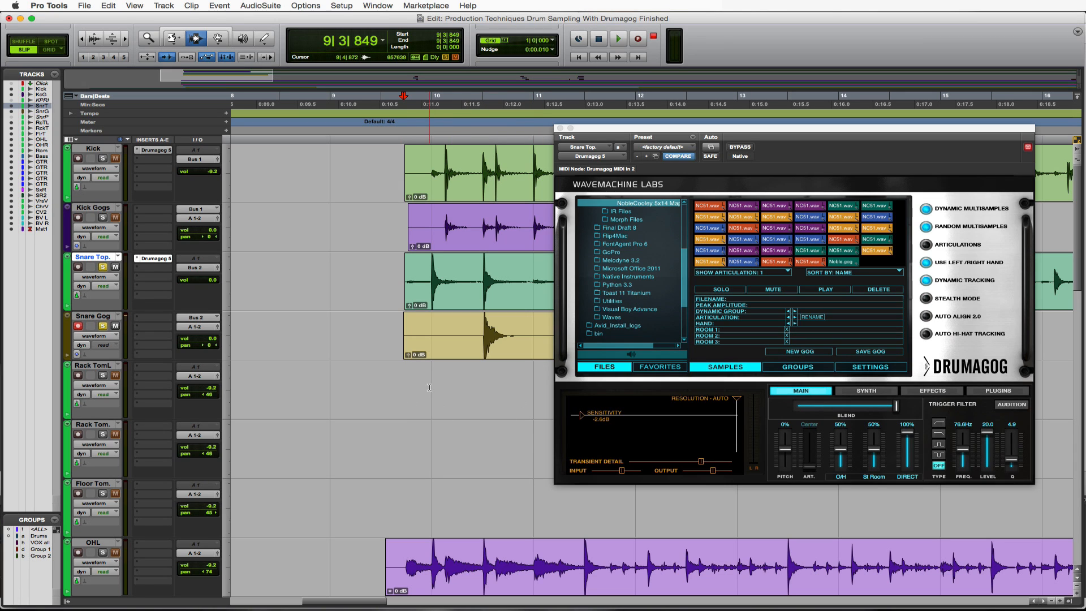
pyautogui.press('super+space')
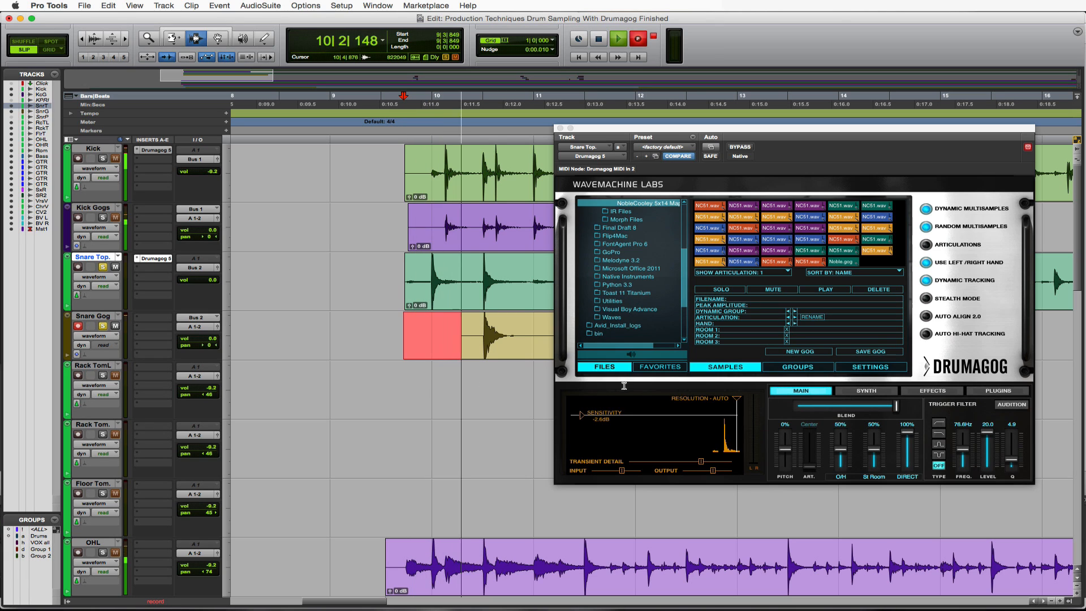
pyautogui.moveTo(590, 421); pyautogui.dragTo(583, 448)
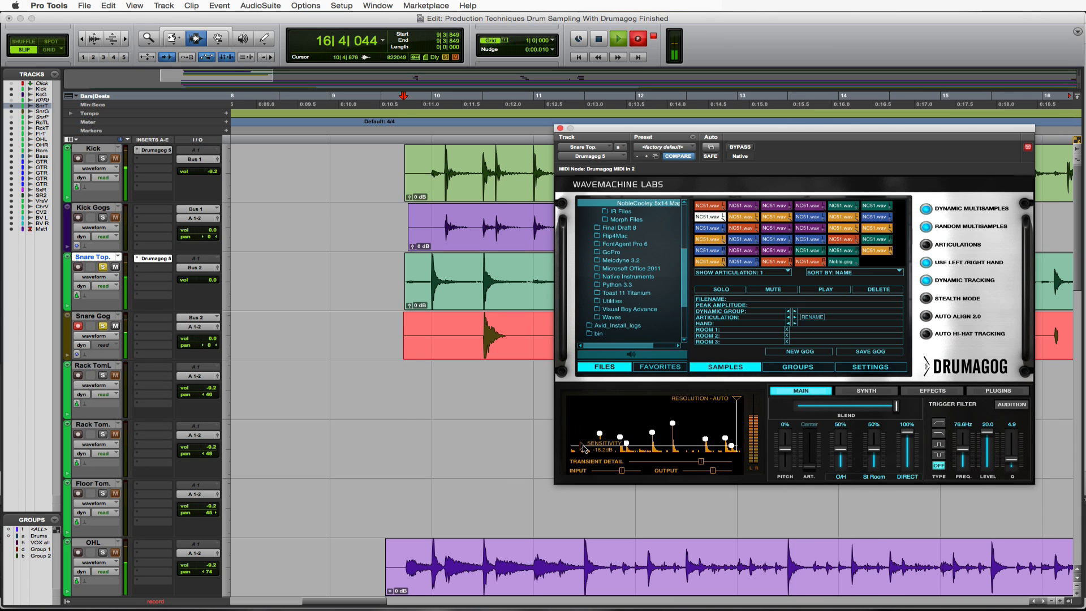
pyautogui.press('space')
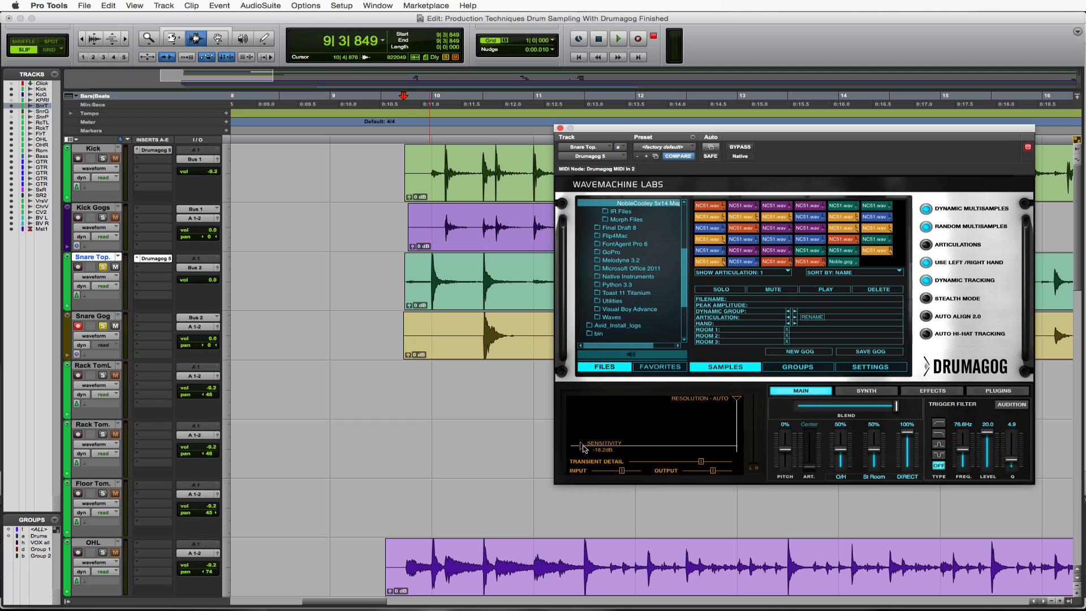
# Step: Enable Drumagog's band-pass trigger filter and raise its frequency to 533.1 Hz
pyautogui.click(939, 445)
pyautogui.moveTo(967, 448); pyautogui.dragTo(965, 438)
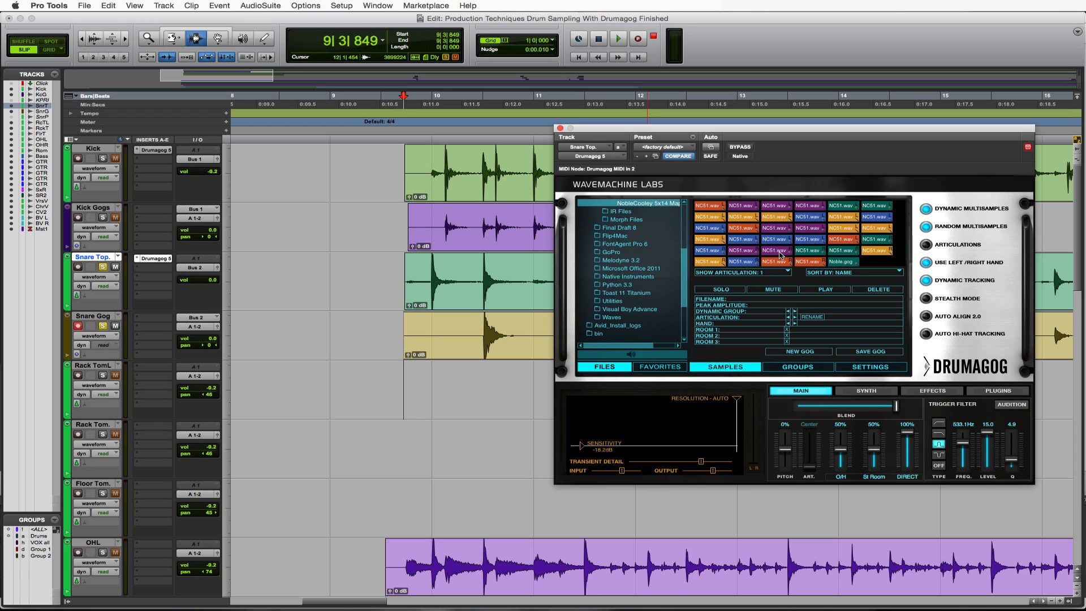
# Step: Select an NC514 snare sample in Drumagog's Samples grid, mute it, then unmute it
pyautogui.click(809, 252)
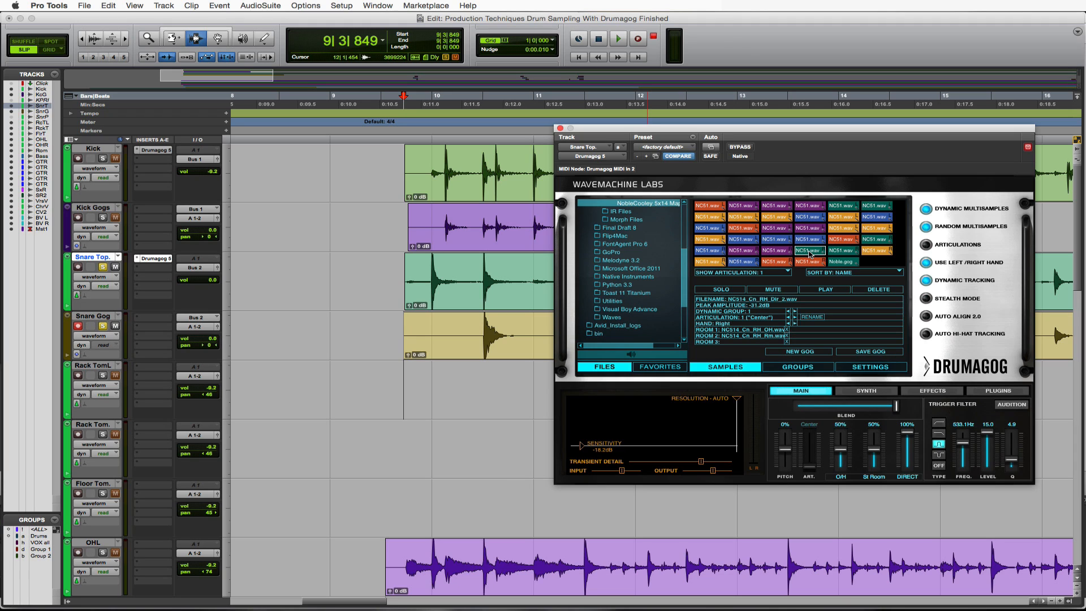
pyautogui.click(772, 289)
pyautogui.click(775, 289)
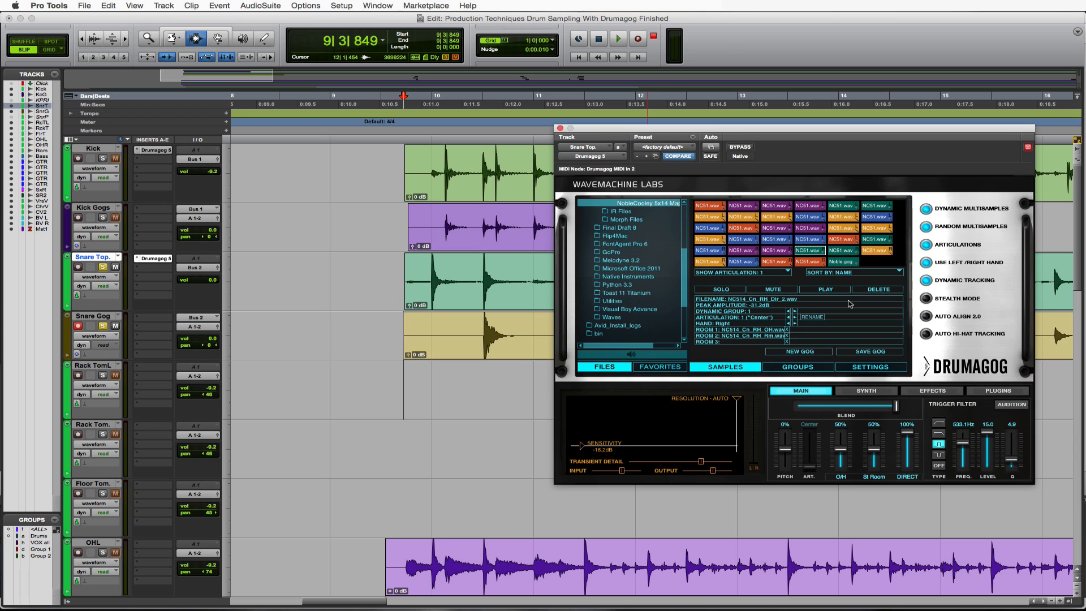